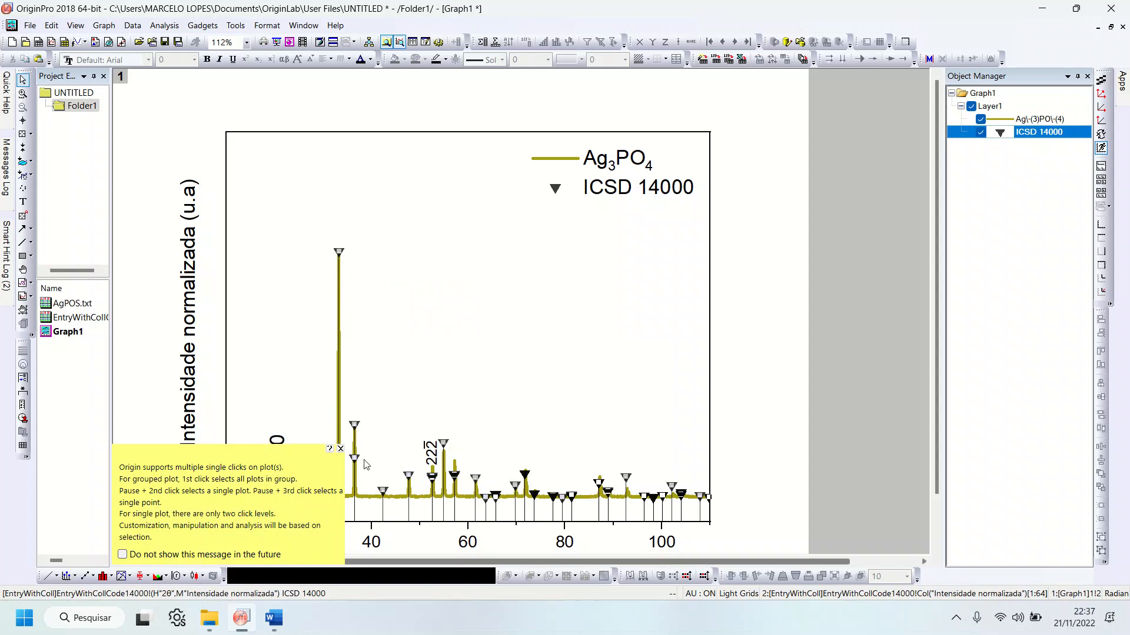
Step: Minimize the Graph1 window and narrow the EntryWithColl workbook so it sits beside the AgPOS workbook
left_click(340, 448)
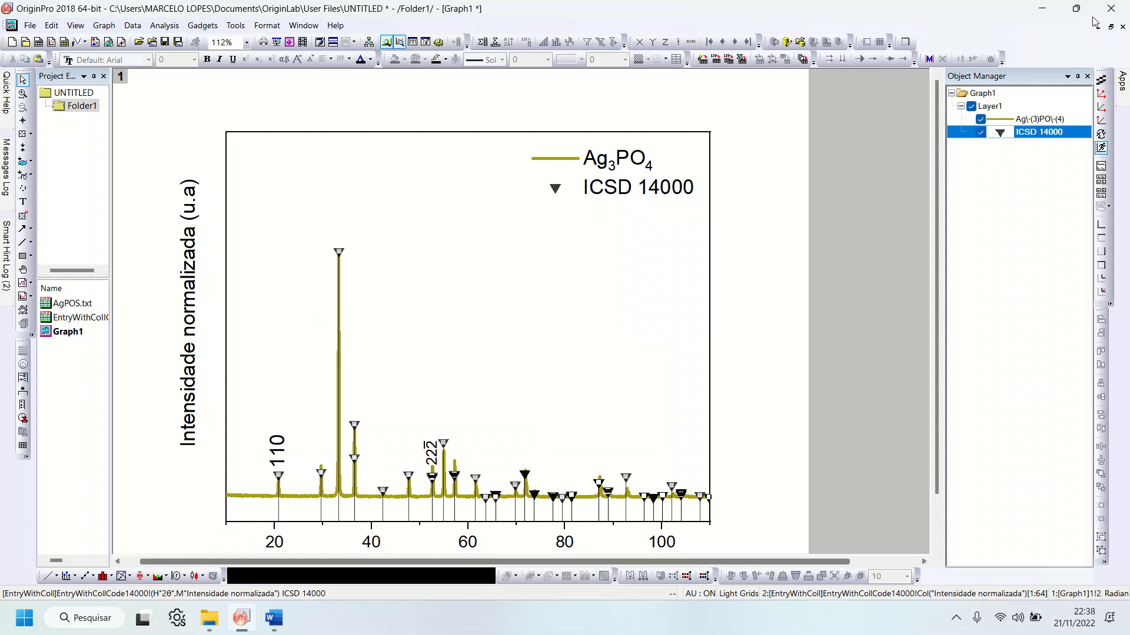
left_click(1111, 27)
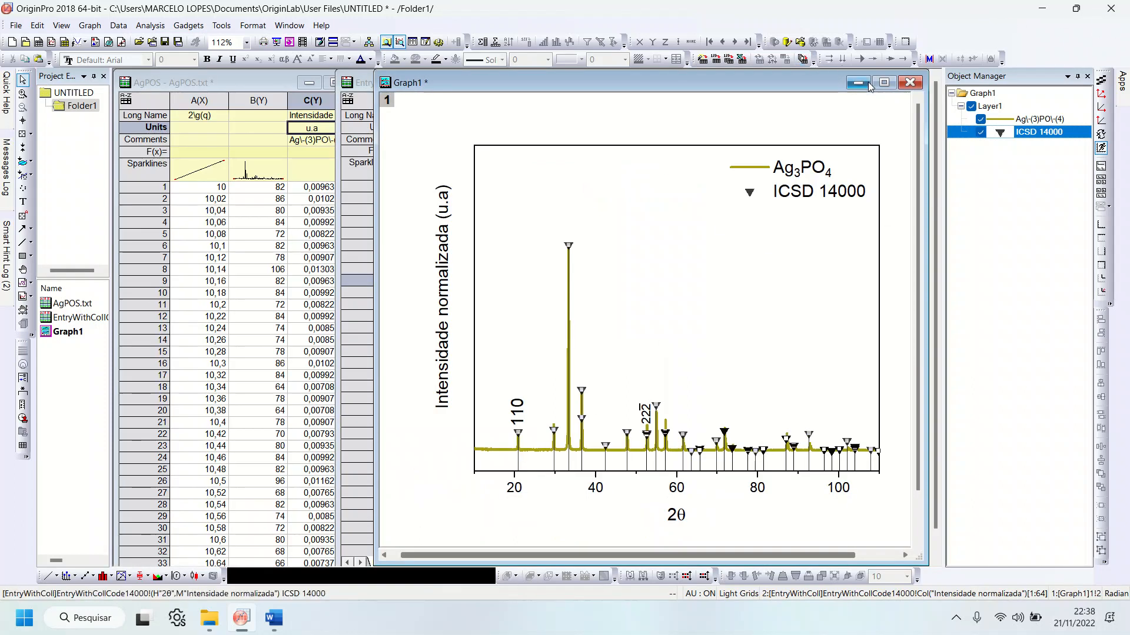
left_click(858, 82)
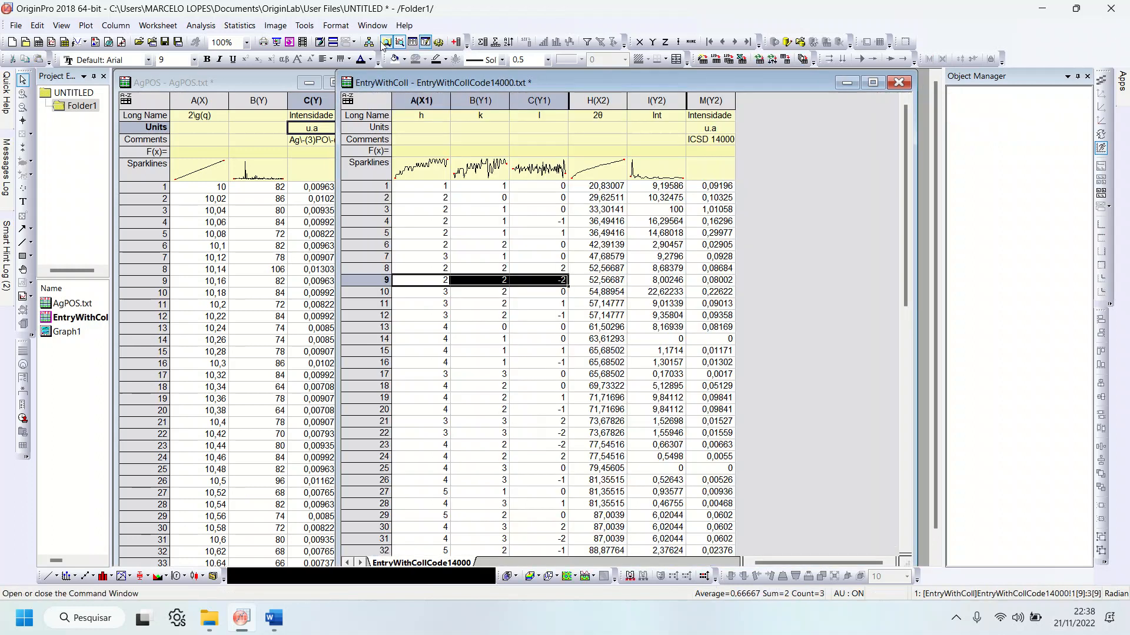
left_click_drag(338, 87, 380, 86)
left_click(806, 152)
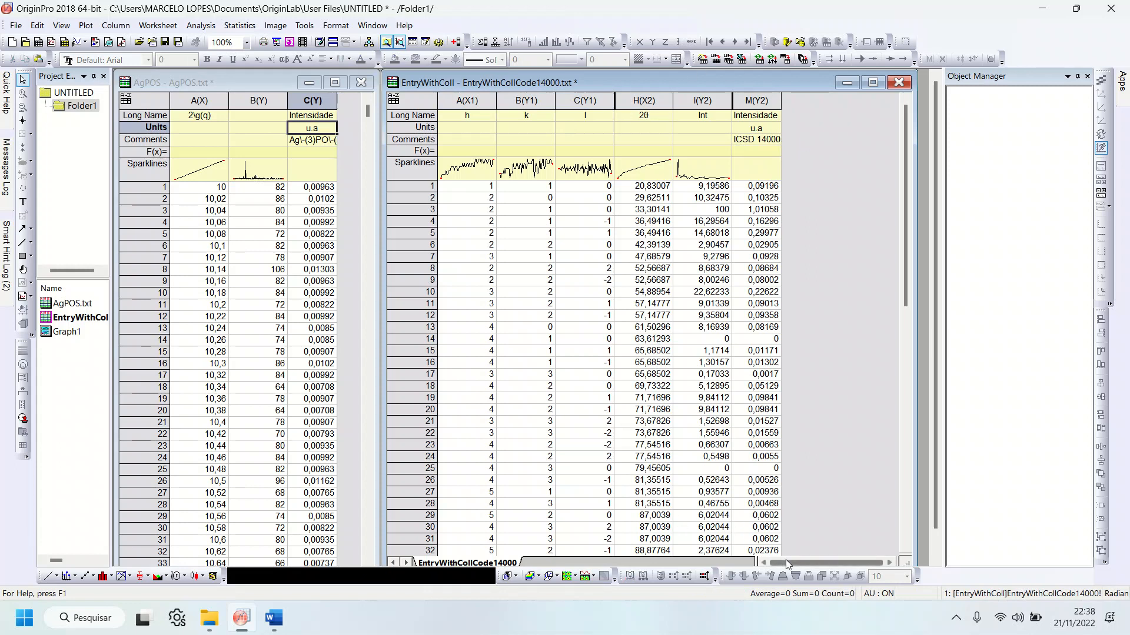
Step: Plot columns A(X) and C(Y) of the AgPOS workbook as a line graph
left_click(658, 101)
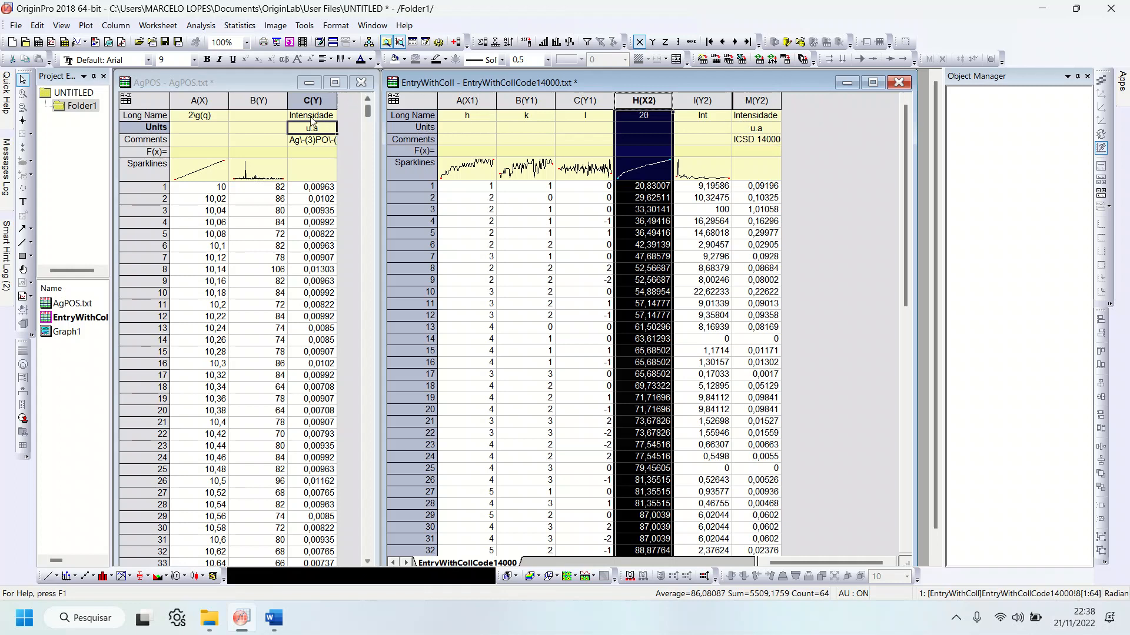
left_click(322, 119)
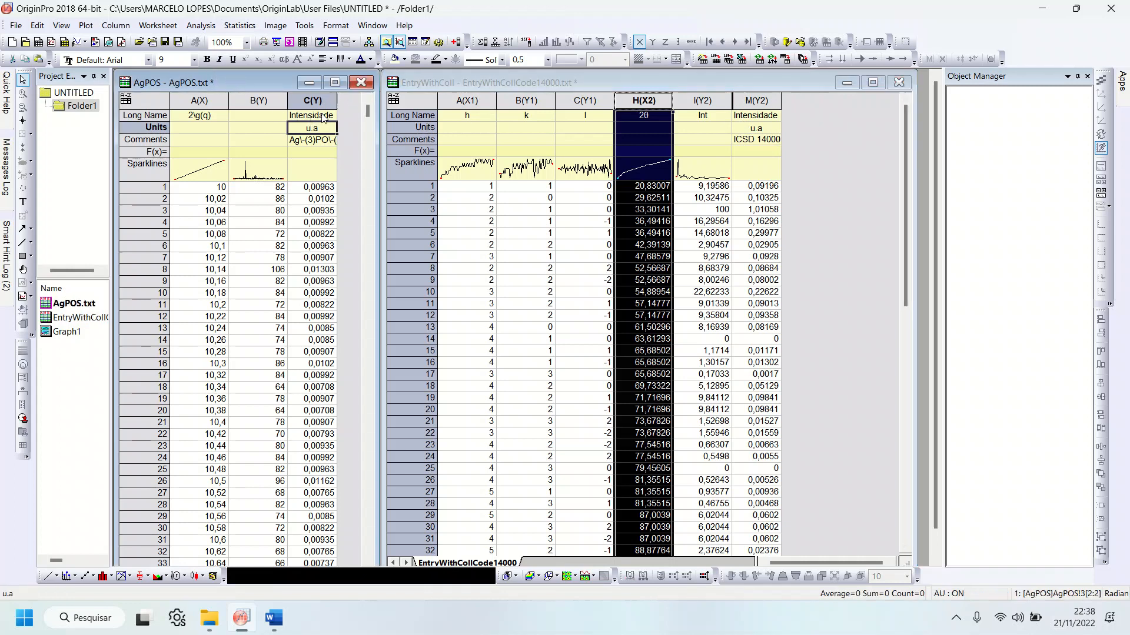
left_click(194, 100)
left_click(329, 100, "ctrl")
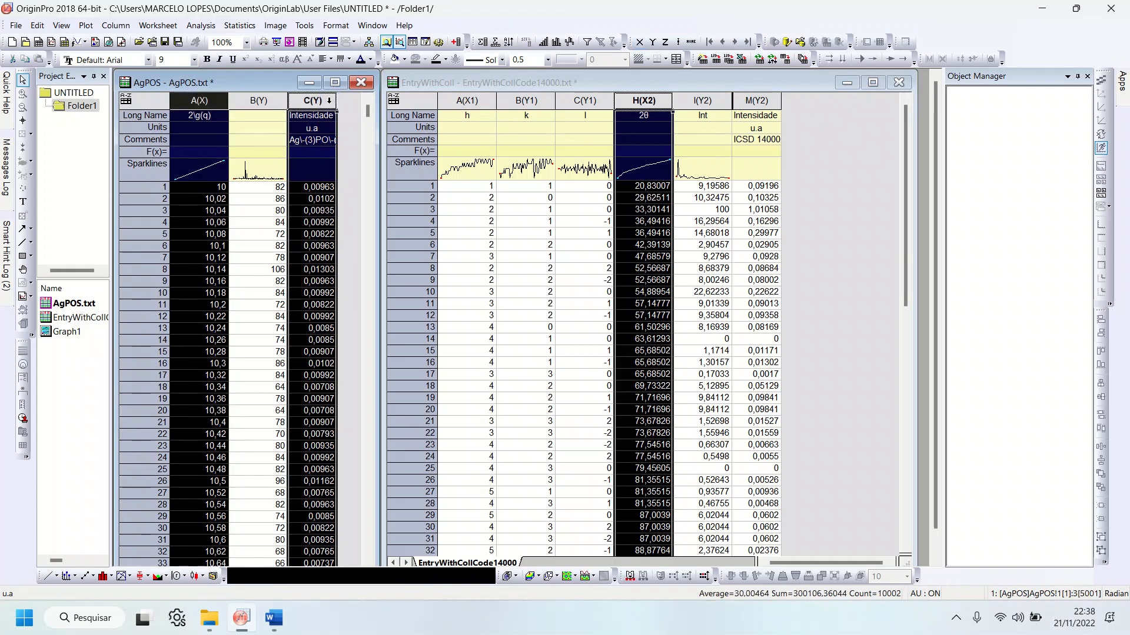
left_click(50, 578)
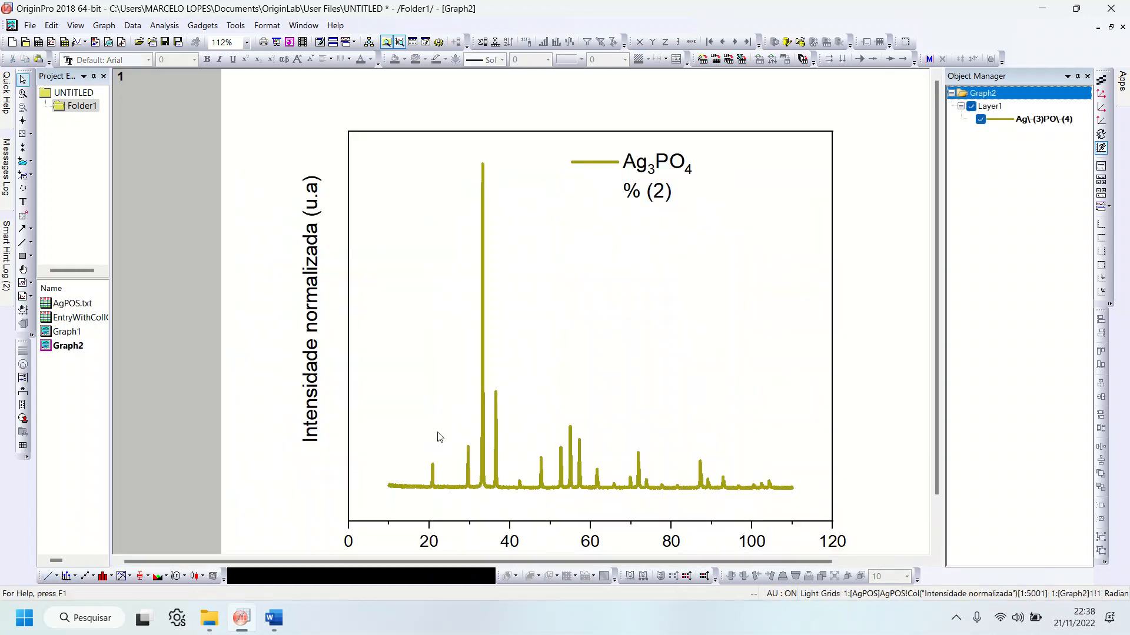
Step: Restore the Graph2 window from full size and enlarge it so the whole diffractogram fits inside
left_click(1110, 28)
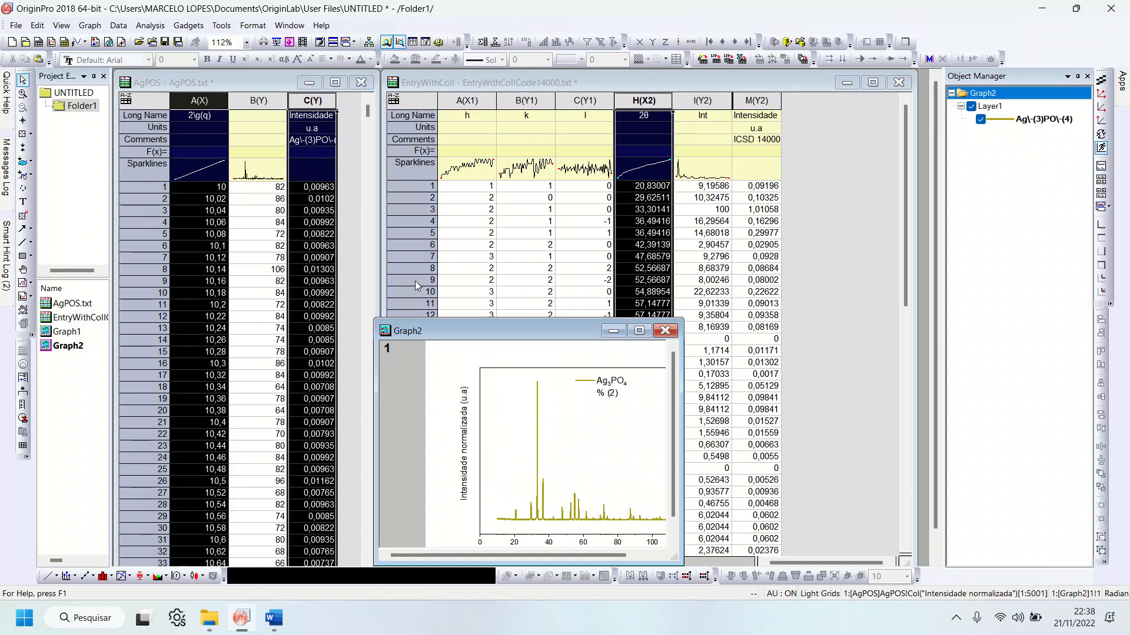
left_click_drag(376, 322, 141, 74)
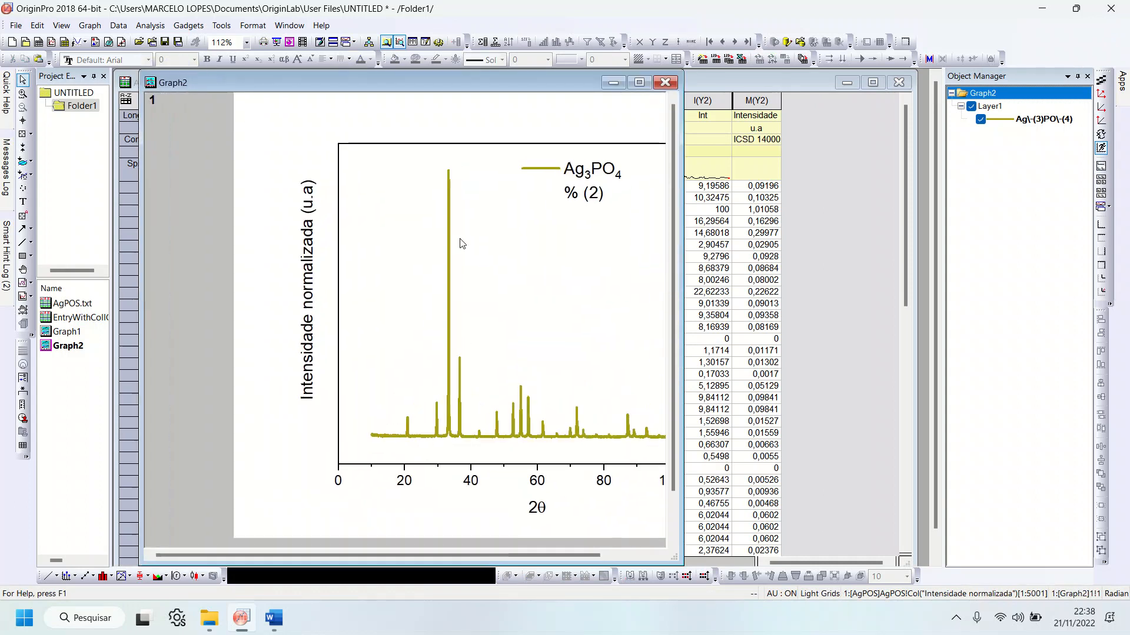
left_click(587, 202)
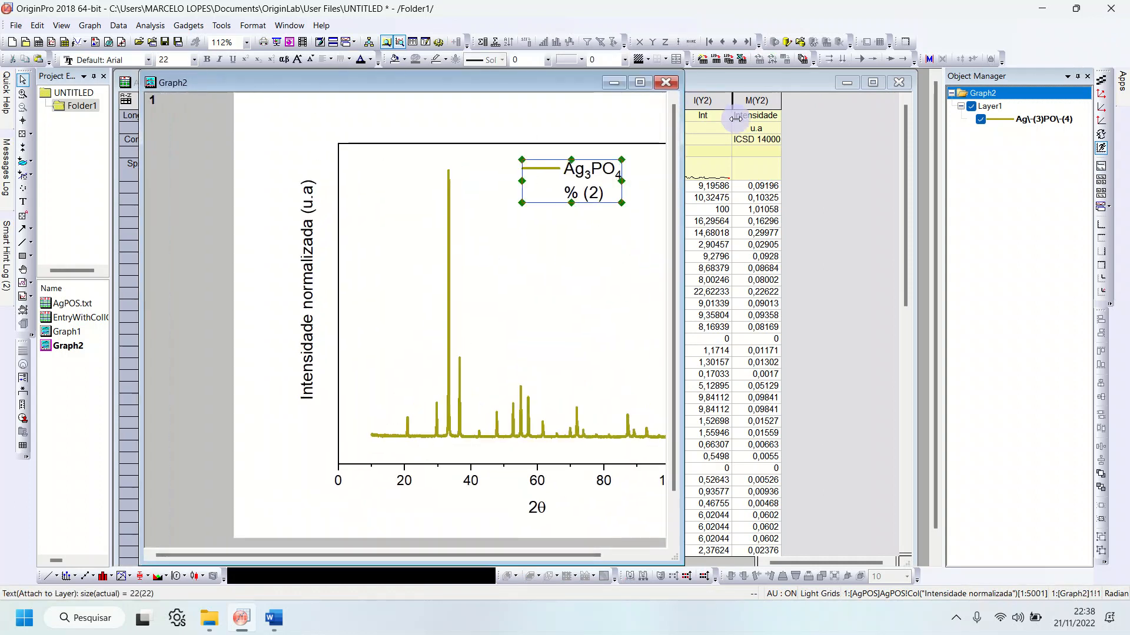
left_click_drag(736, 118, 870, 123)
scroll(336, 298, "down", 1)
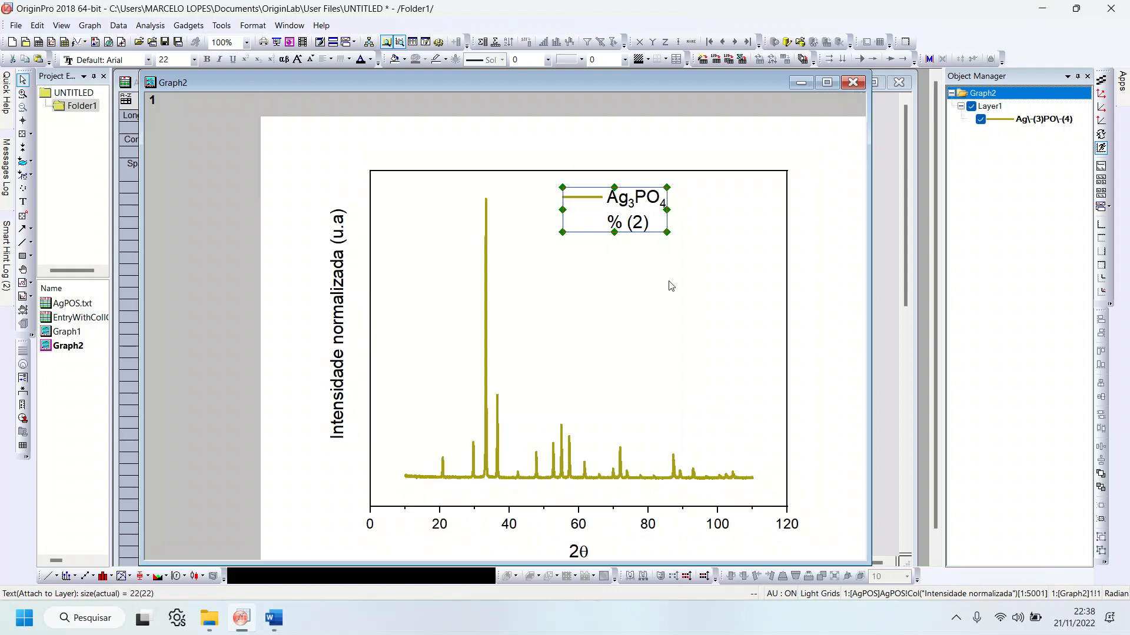
Step: Hide and show the Ag3PO4 plot again to clear the extra "% (2)" entry from the Graph2 legend
left_click(381, 173)
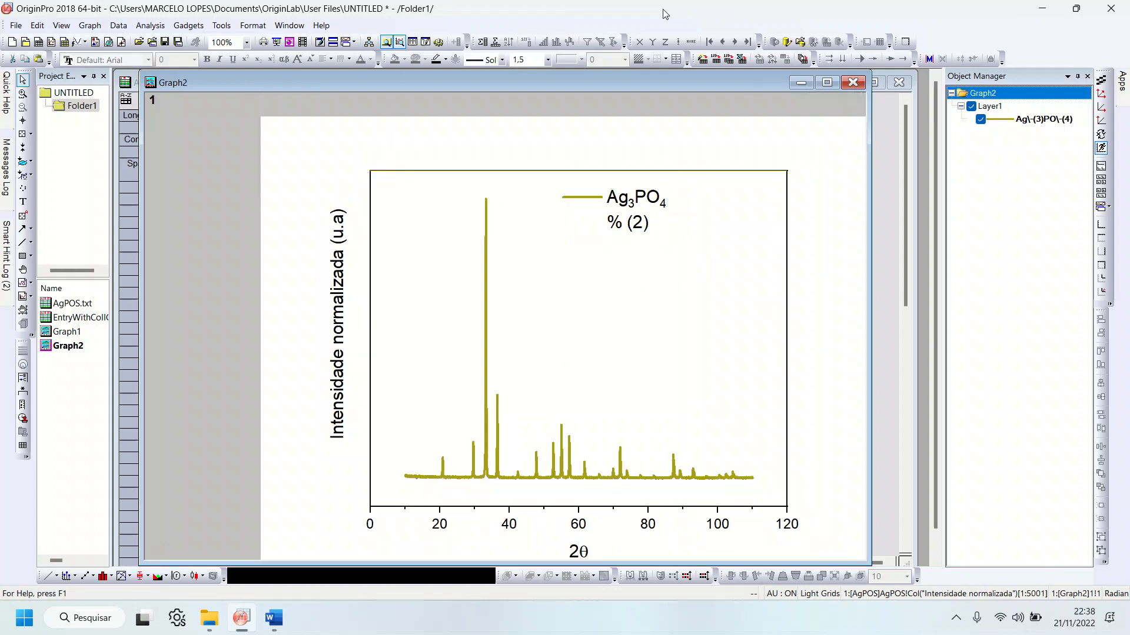
scroll(586, 236, "down", 1)
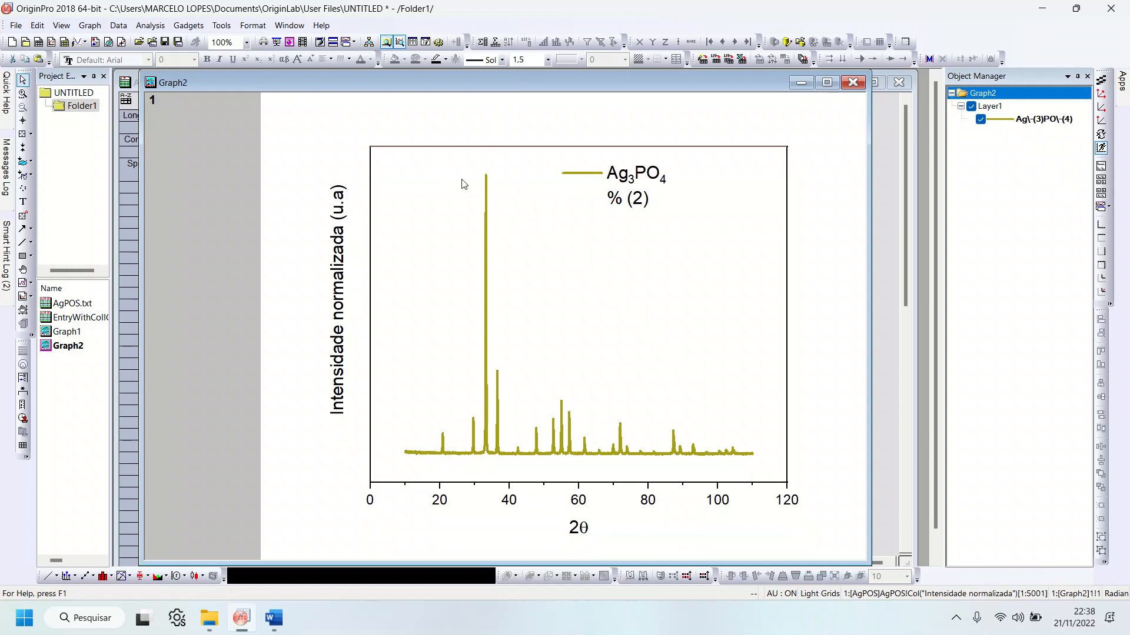
left_click(849, 144)
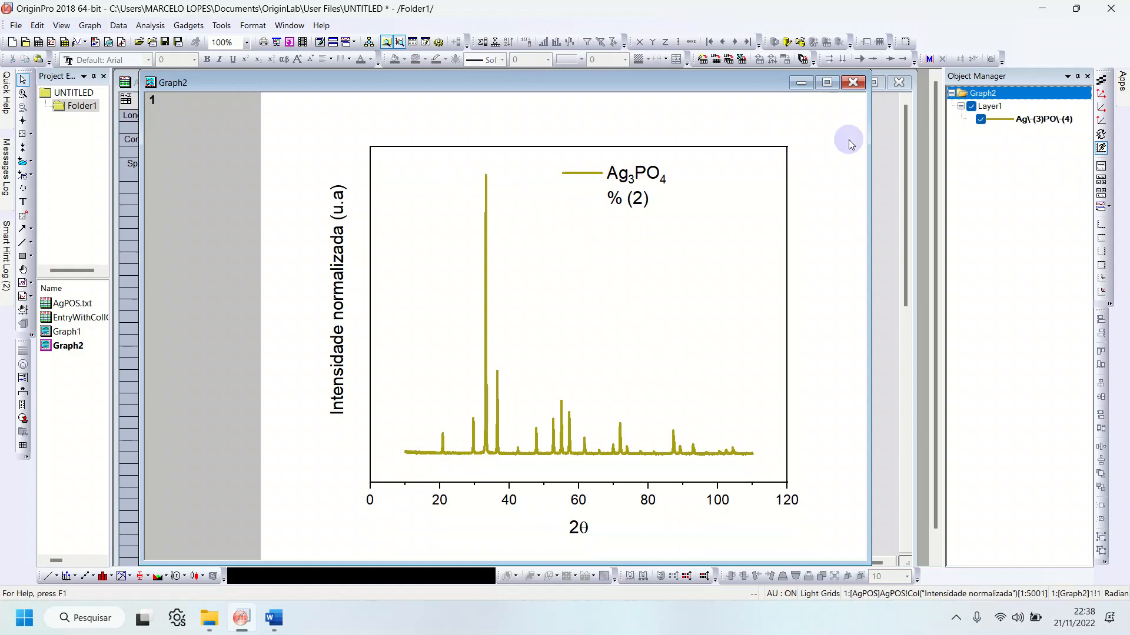
left_click(981, 120)
left_click(980, 119)
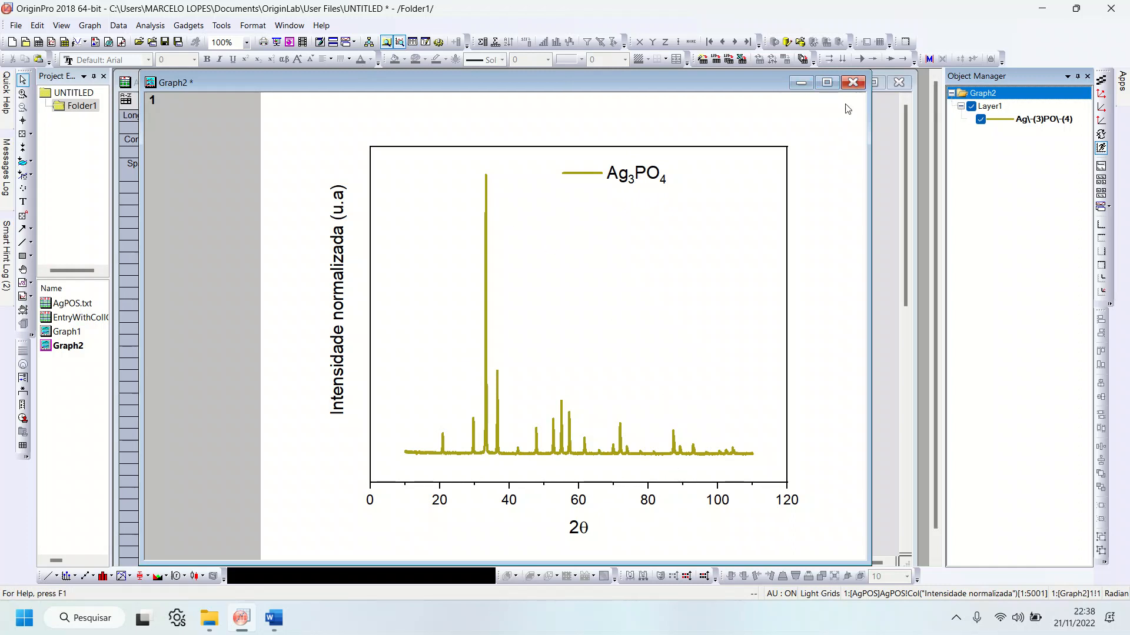
Step: Plot columns H(X2) and M(Y2) of the EntryWithColl workbook as a line graph
left_click(885, 137)
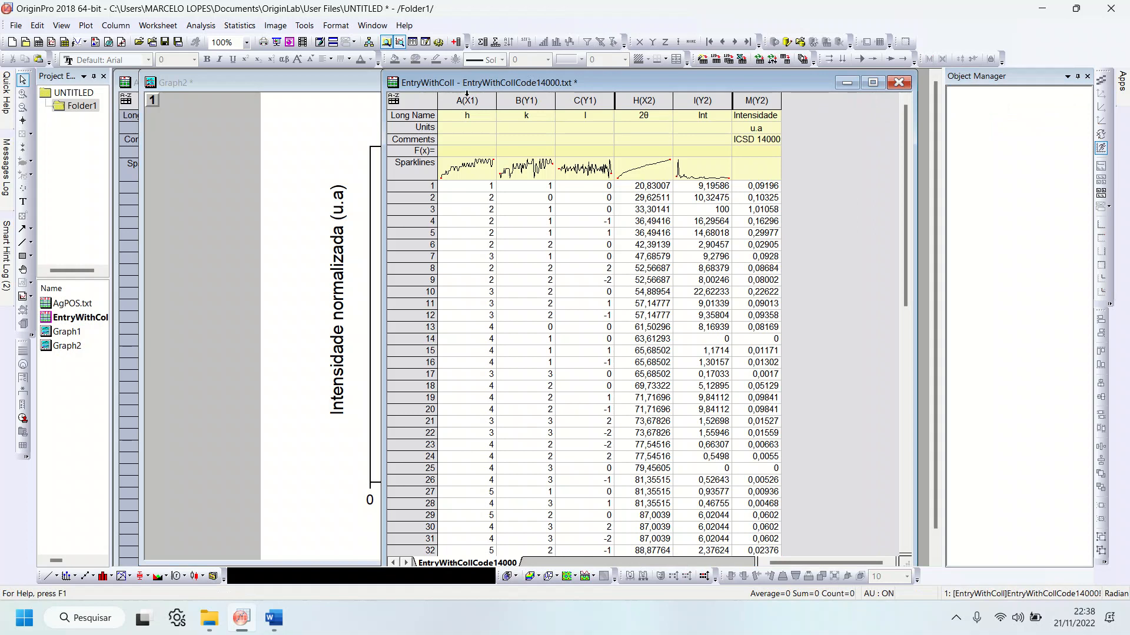
left_click(653, 101)
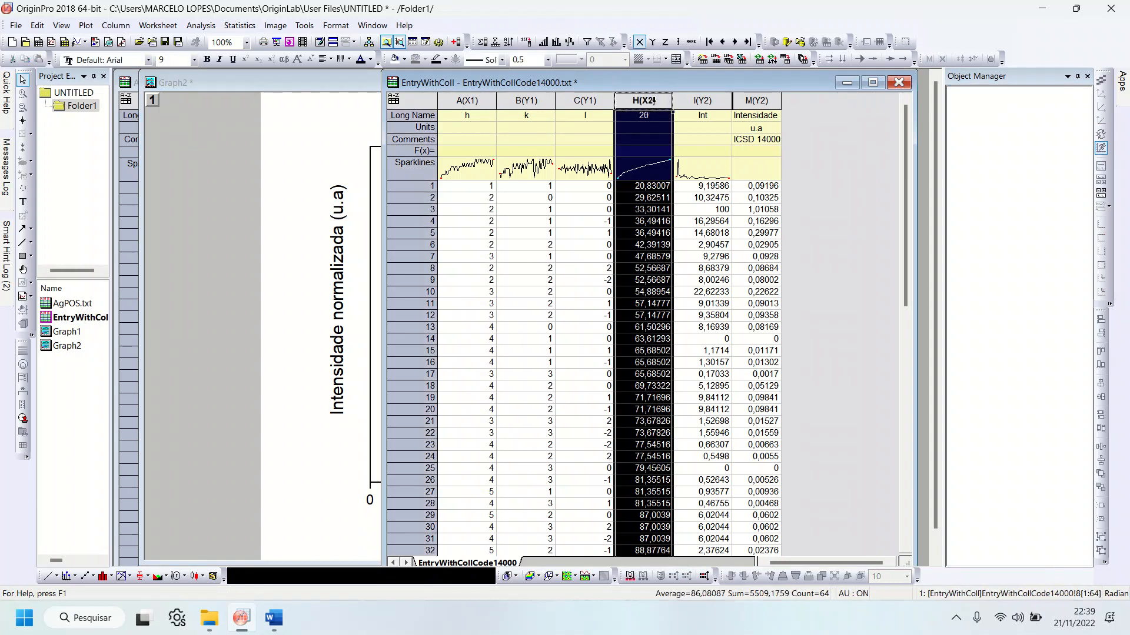
left_click(769, 105, "ctrl")
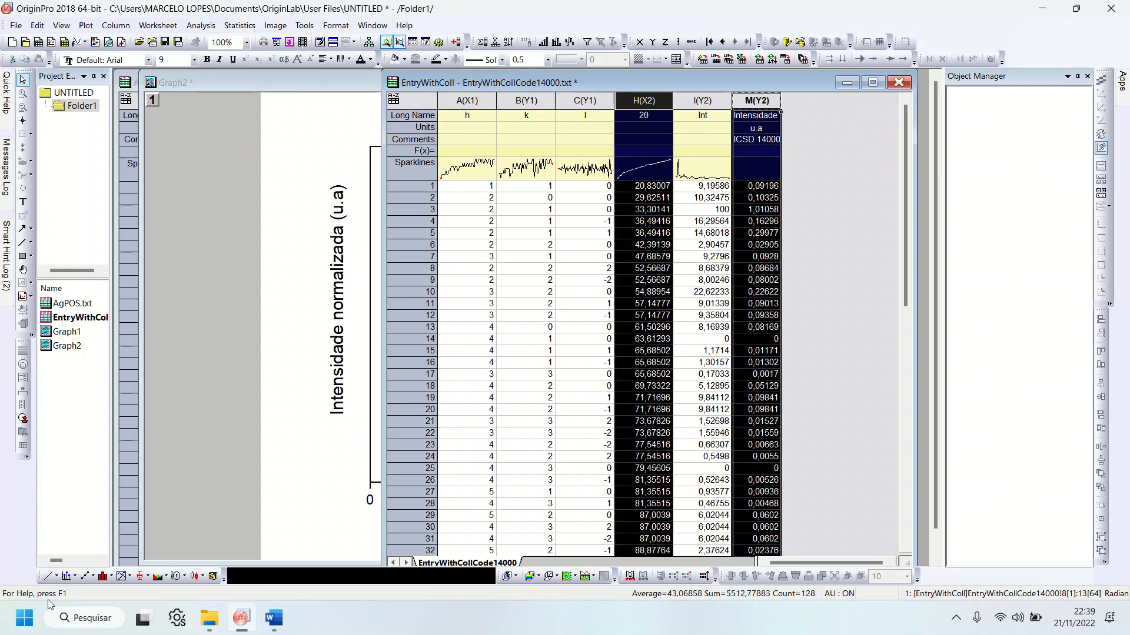
left_click(49, 574)
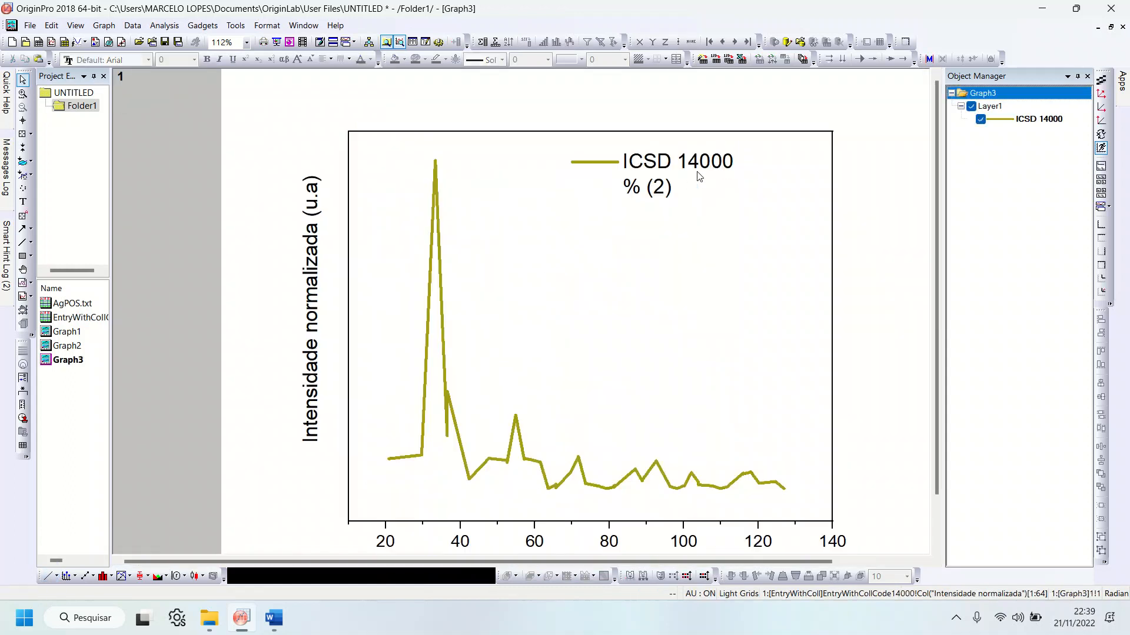
Step: Toggle the ICSD 14000 plot's visibility to clear the "% (2)" legend entry, and move the legend to the frame's upper-right corner
left_click(651, 192)
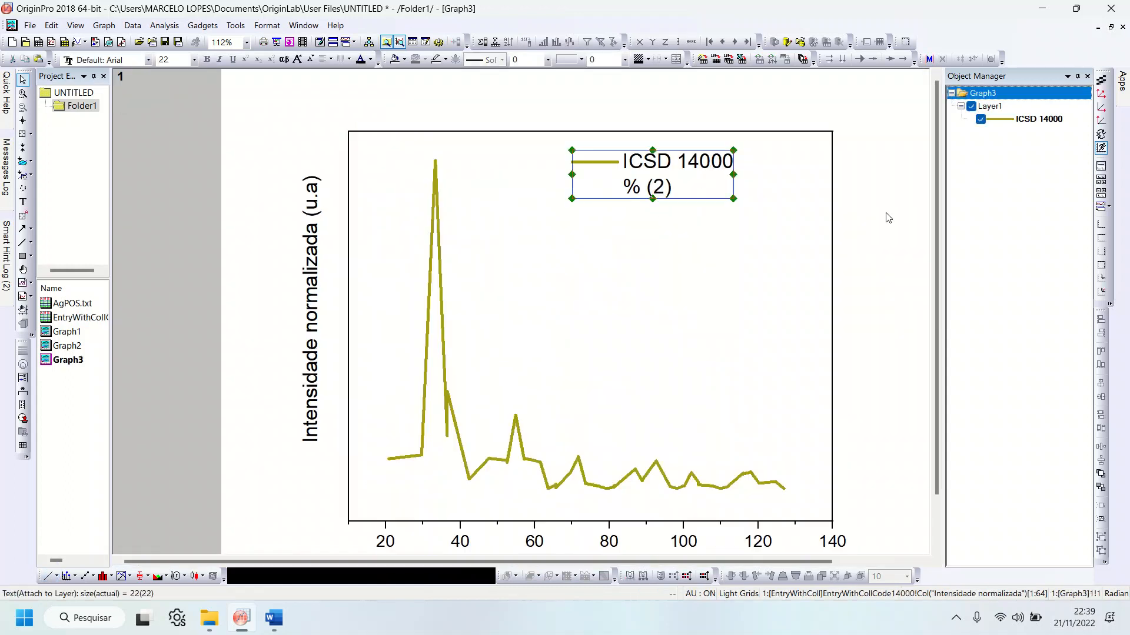
left_click(980, 120)
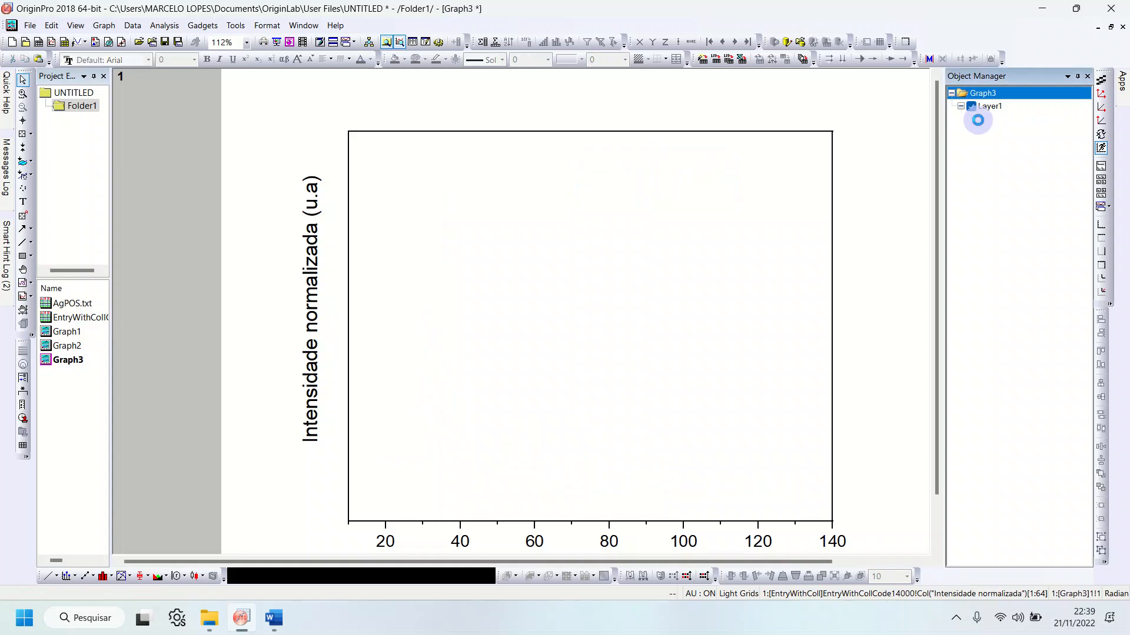
left_click(980, 119)
left_click(632, 168)
left_click_drag(638, 164, 712, 147)
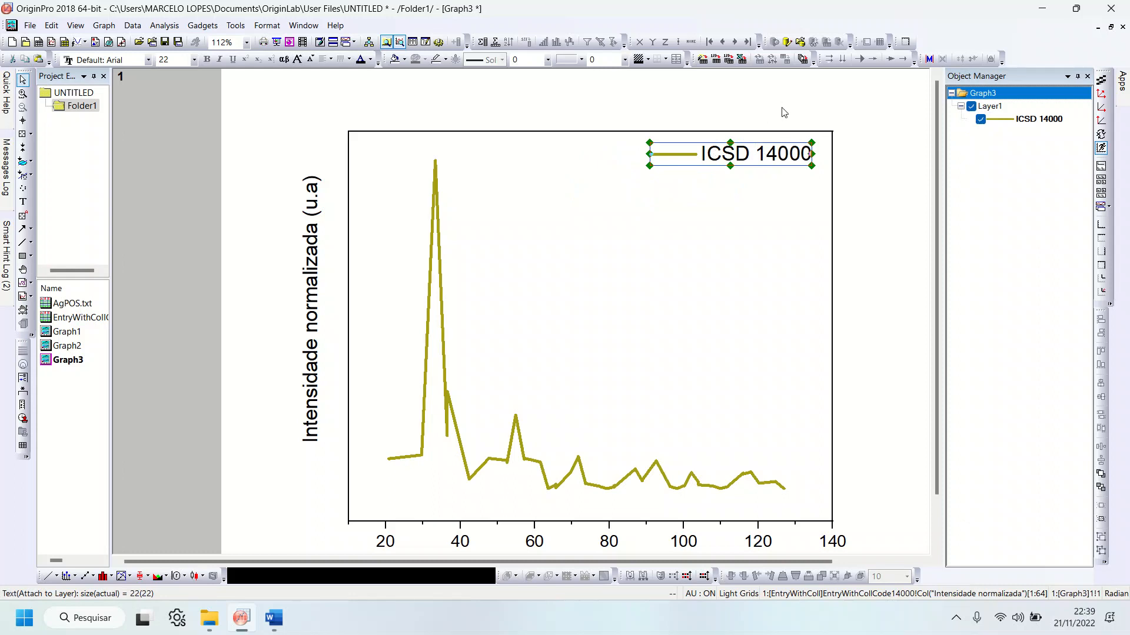
Step: Delete the "Intensidade normalizada (u.a)" axis title, the X-axis tick labels and the 2θ axis title from Graph3
left_click(318, 285)
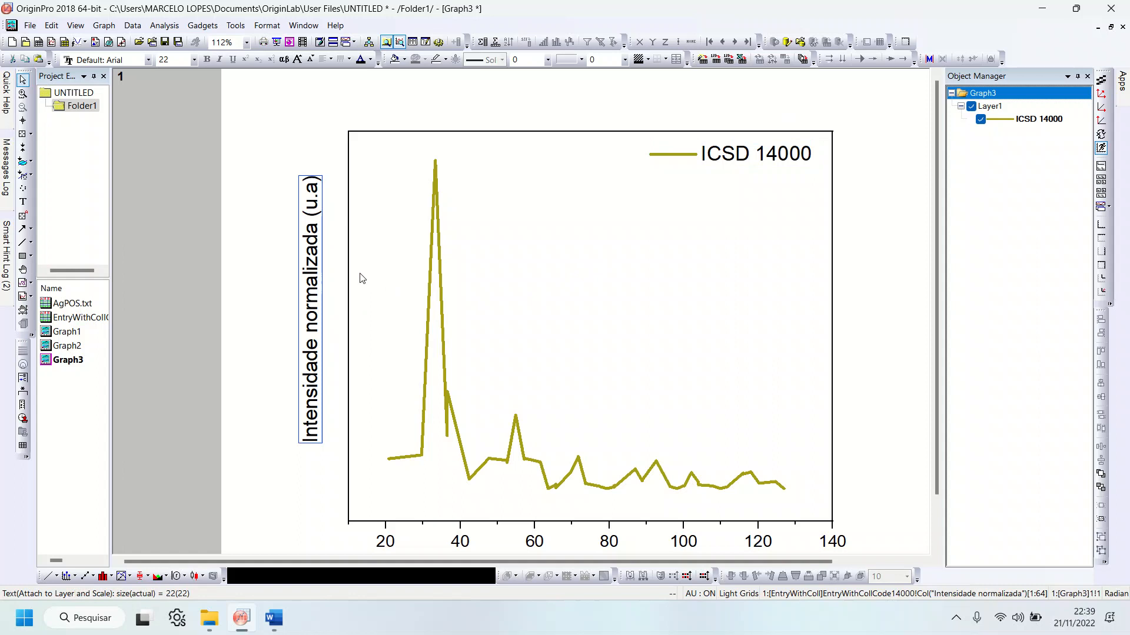
scroll(353, 301, "down", 1)
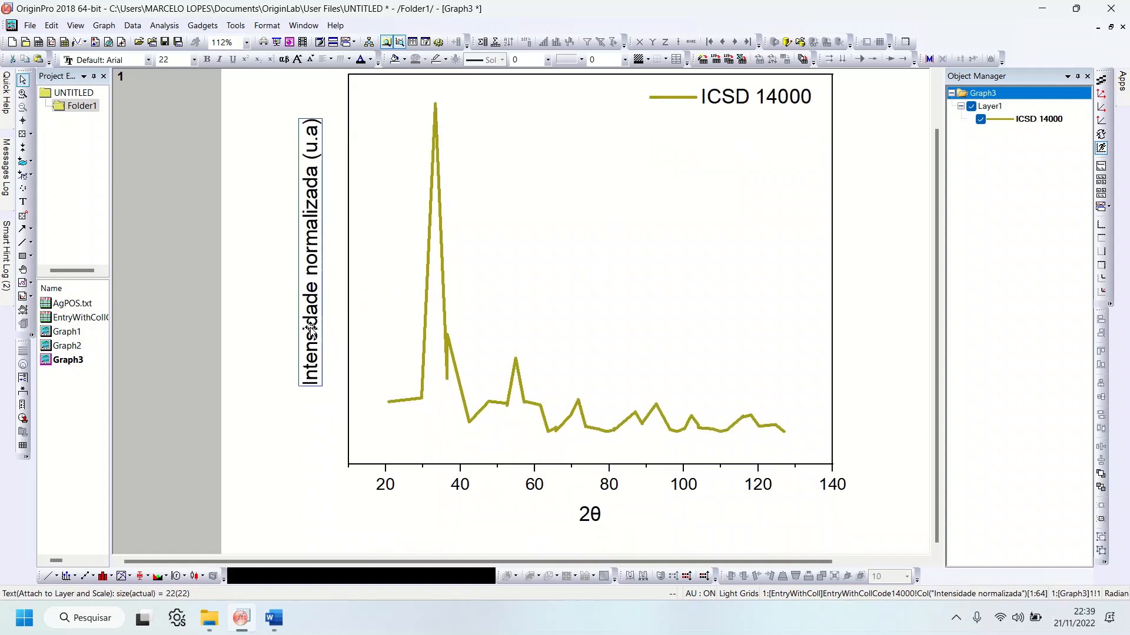
key("Delete")
left_click(387, 485)
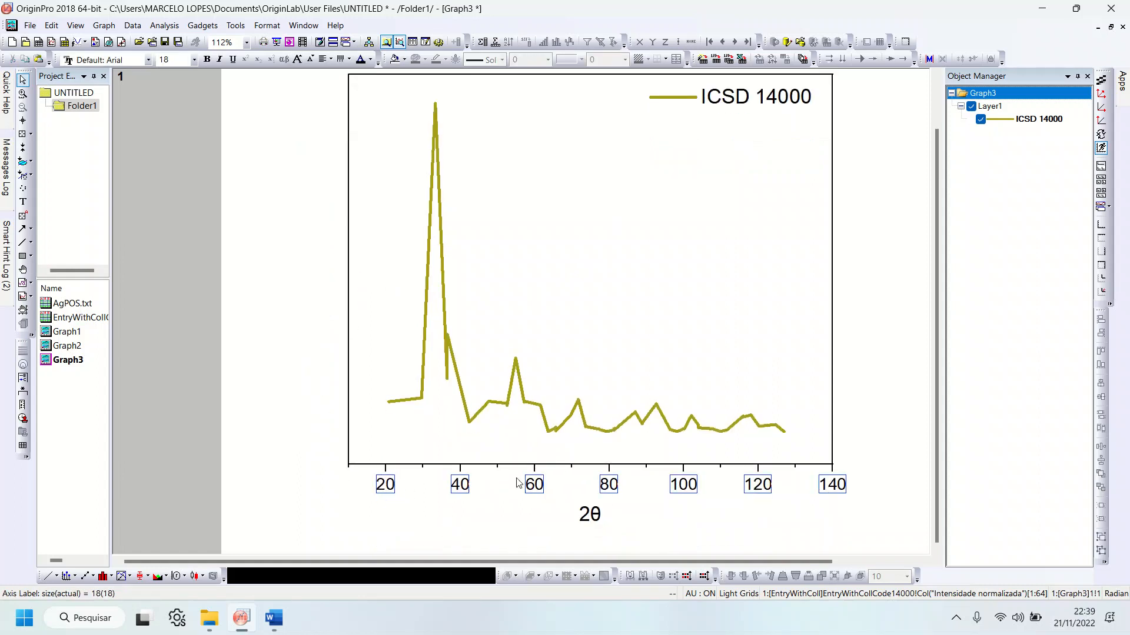
key("Delete")
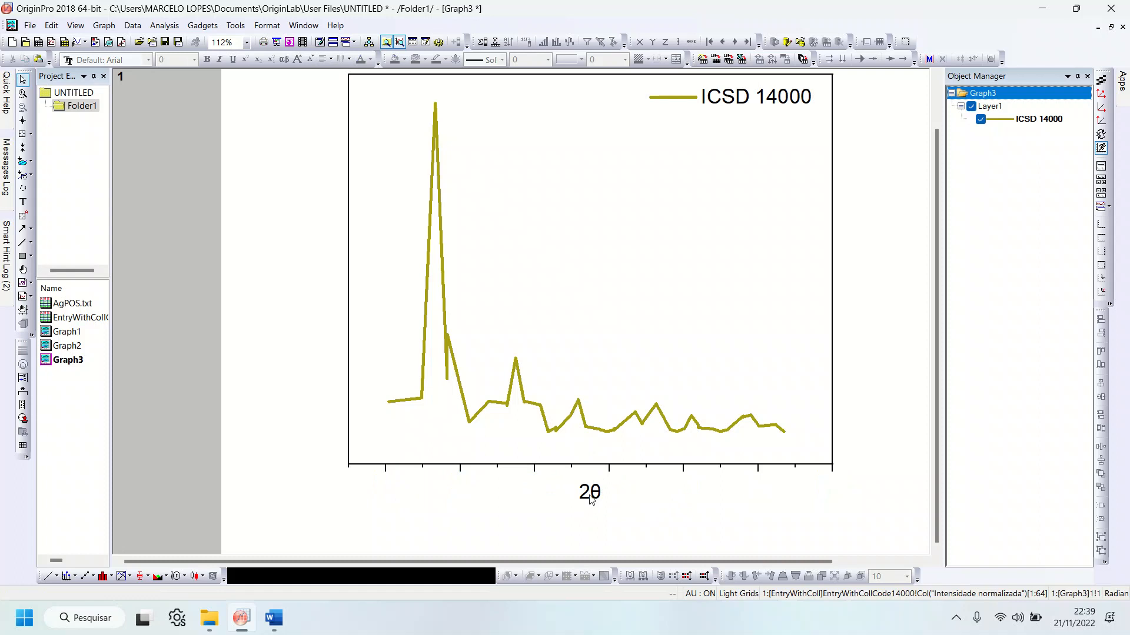
left_click(591, 497)
key("Delete")
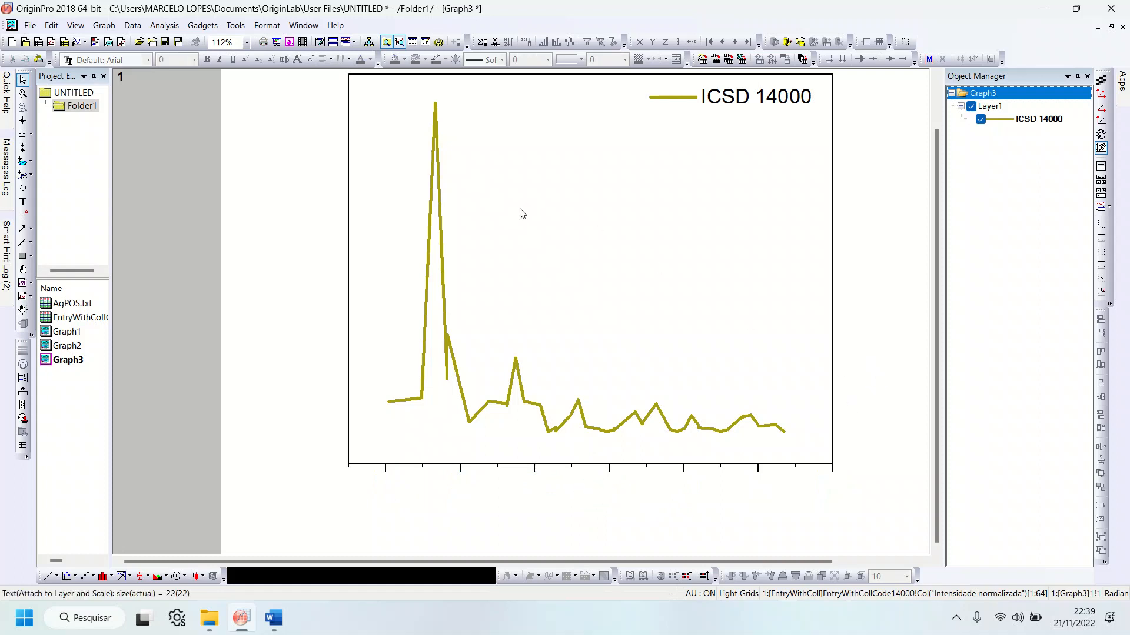
Step: Change the ICSD 14000 plot type from Line to Scatter in its plot properties
left_click(508, 397)
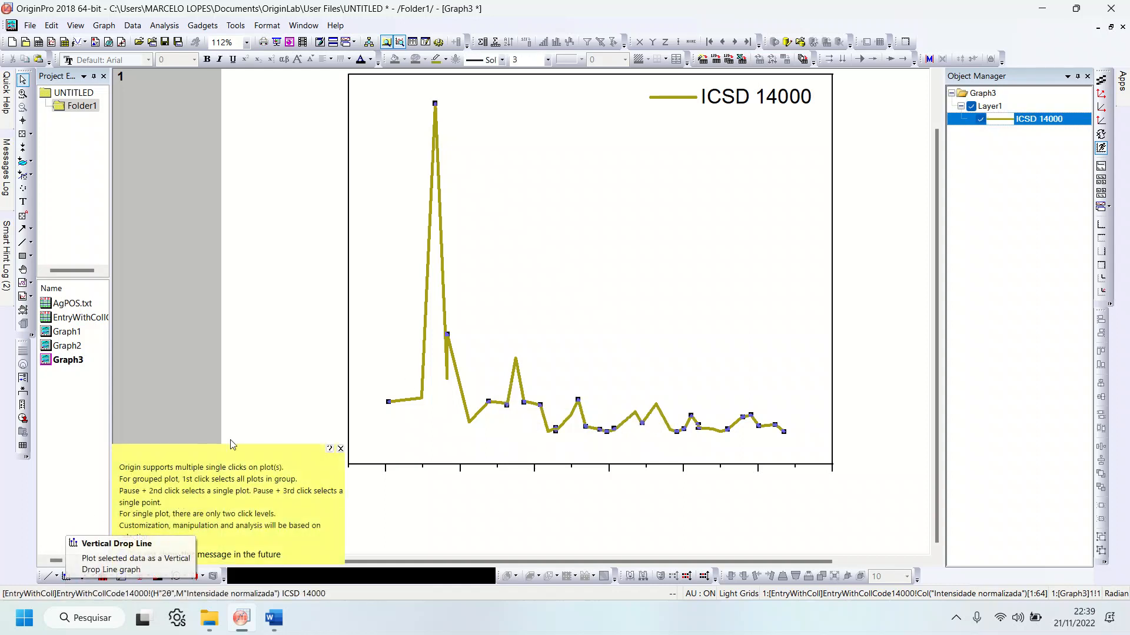
left_click(459, 376)
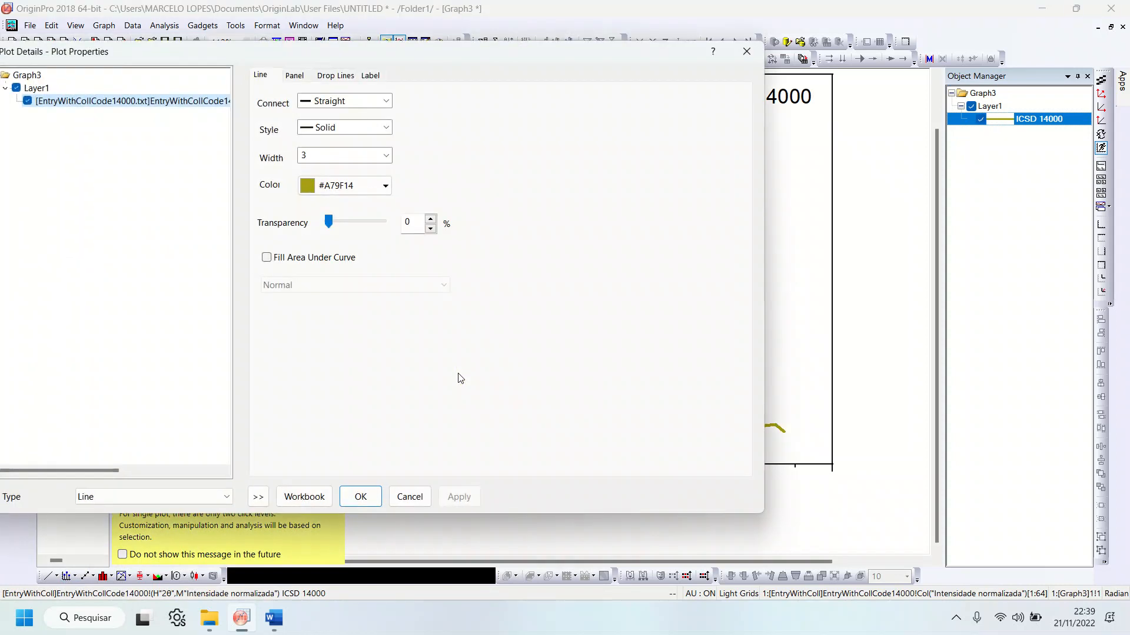
left_click_drag(178, 52, 305, 30)
left_click(259, 474)
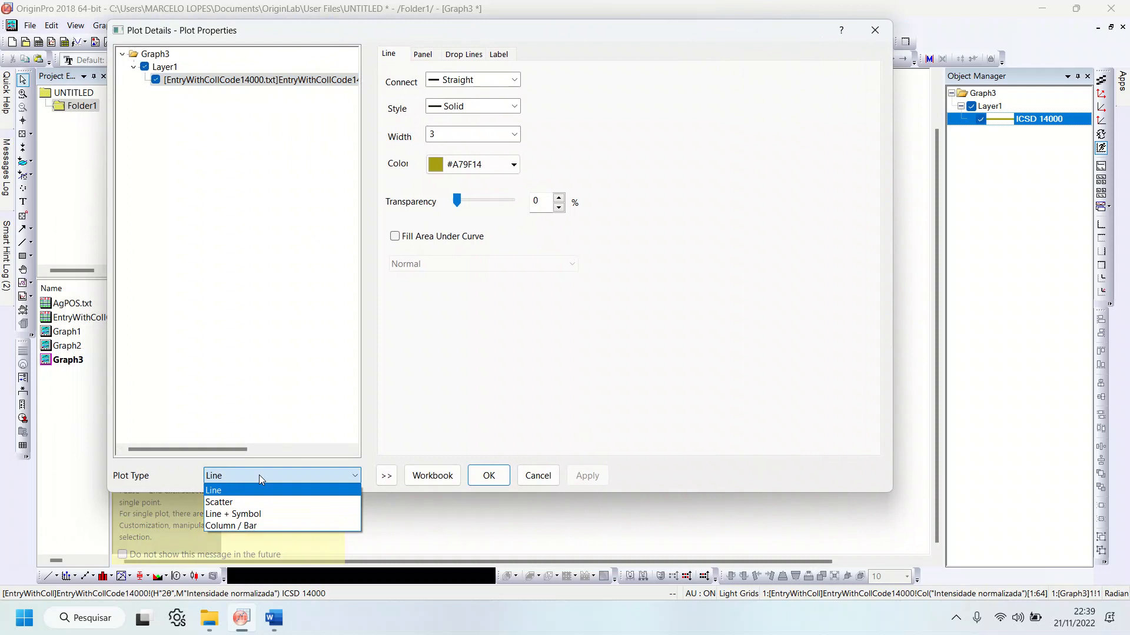
left_click(219, 503)
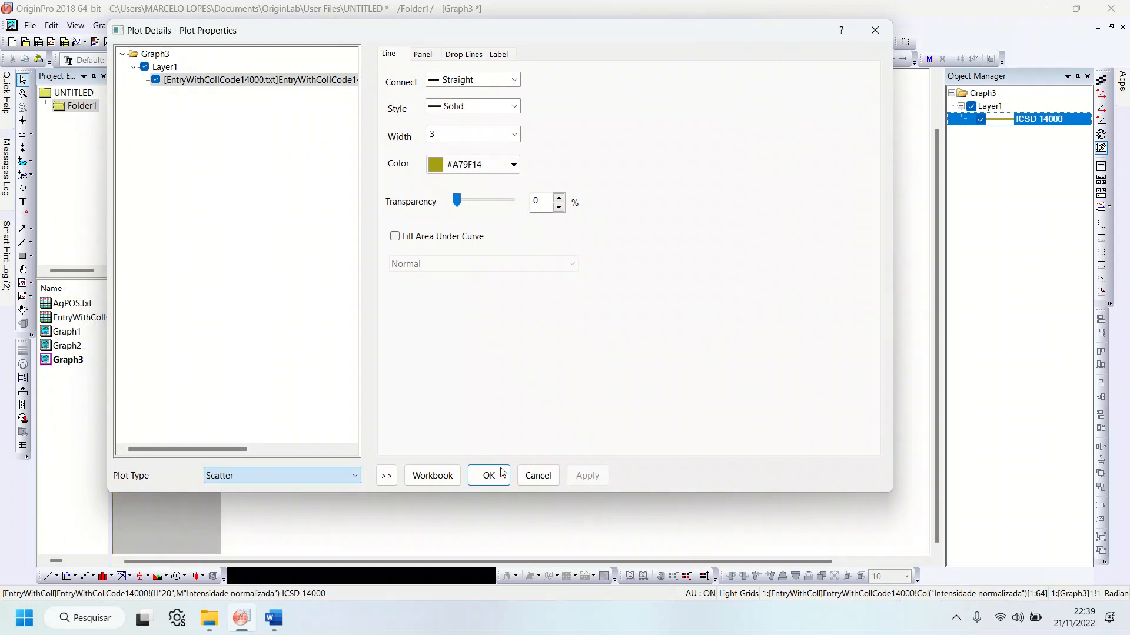
left_click(586, 505)
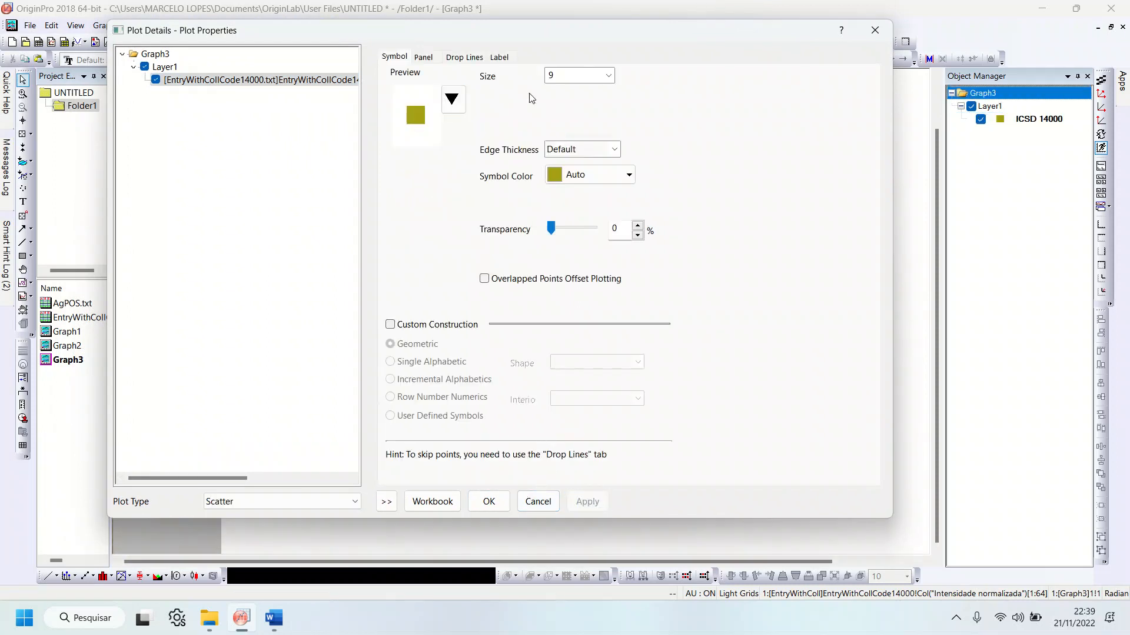
Step: Turn on vertical drop lines for the ICSD 14000 scatter plot and apply the plot properties
left_click_drag(519, 35, 535, 56)
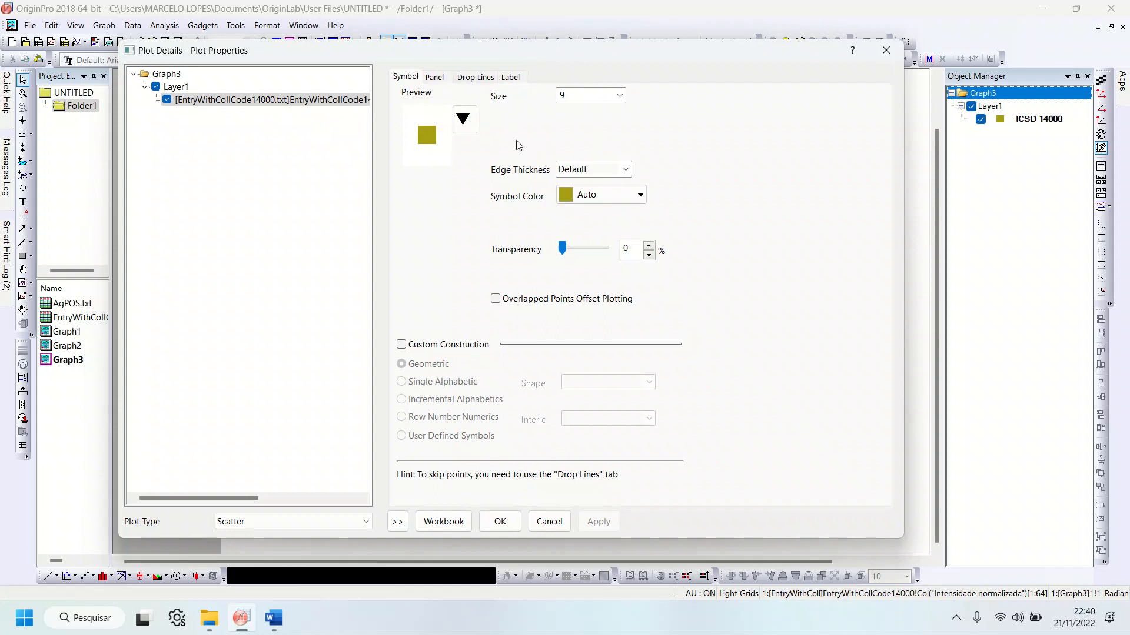
left_click(473, 77)
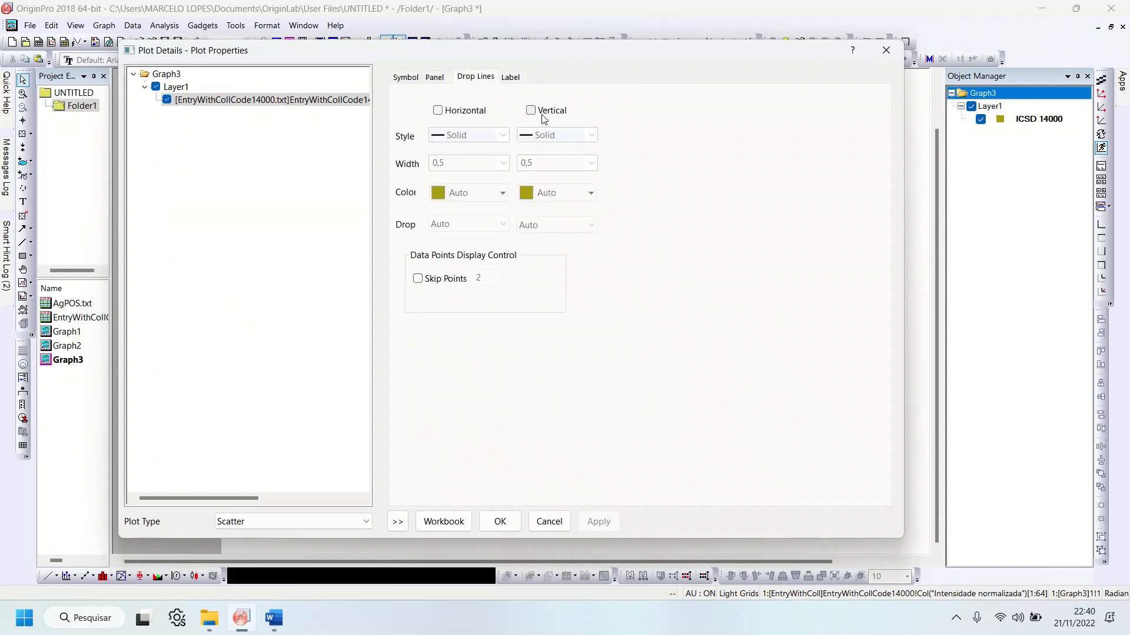
left_click(531, 111)
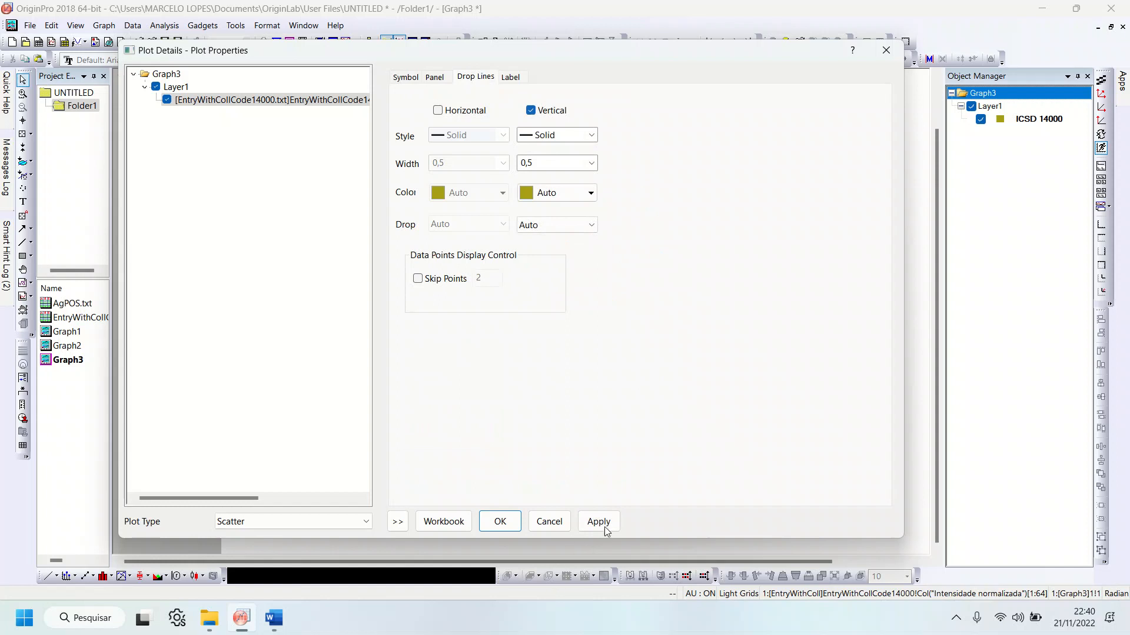
left_click(500, 525)
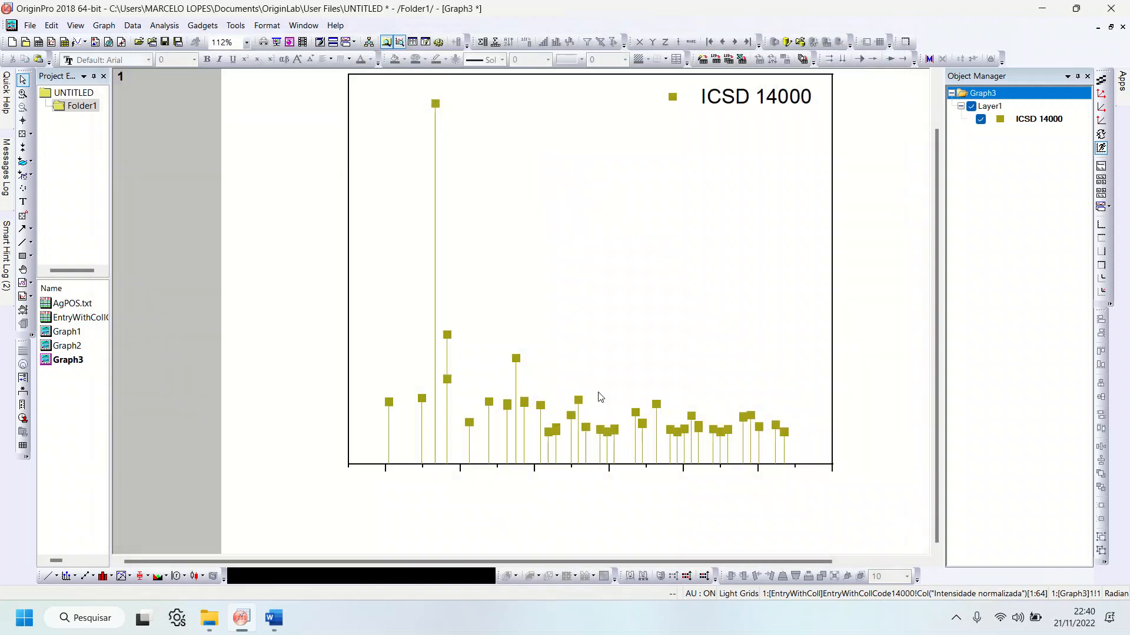
Step: Set the X-axis scale of Graph3 to run from 10 to 110
left_click(589, 465)
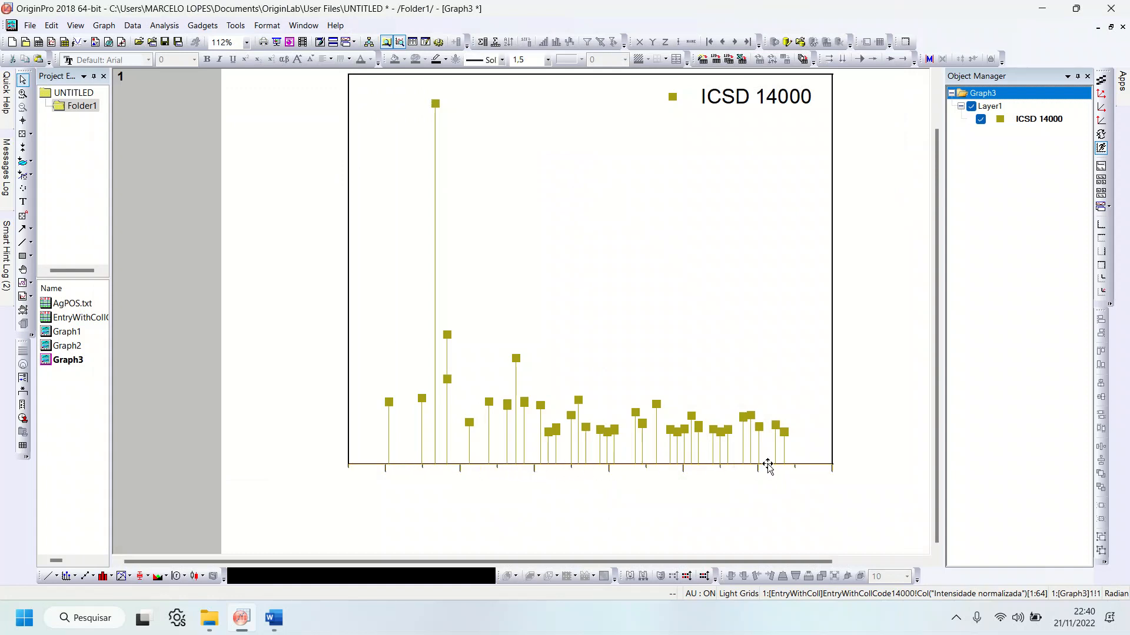
left_click(532, 486)
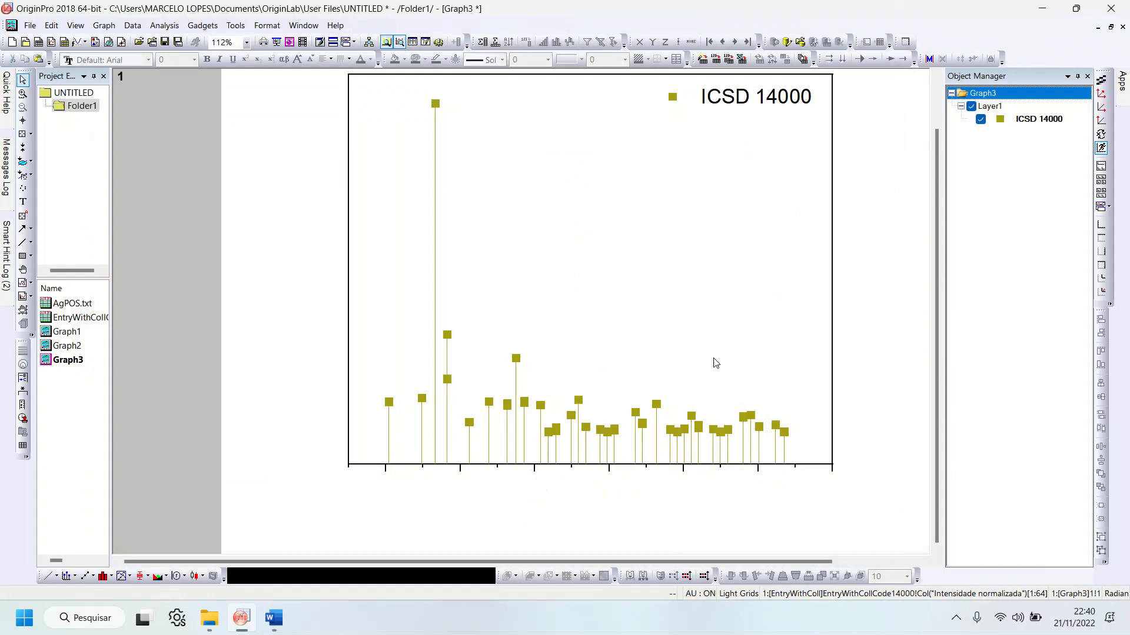
left_click(561, 465)
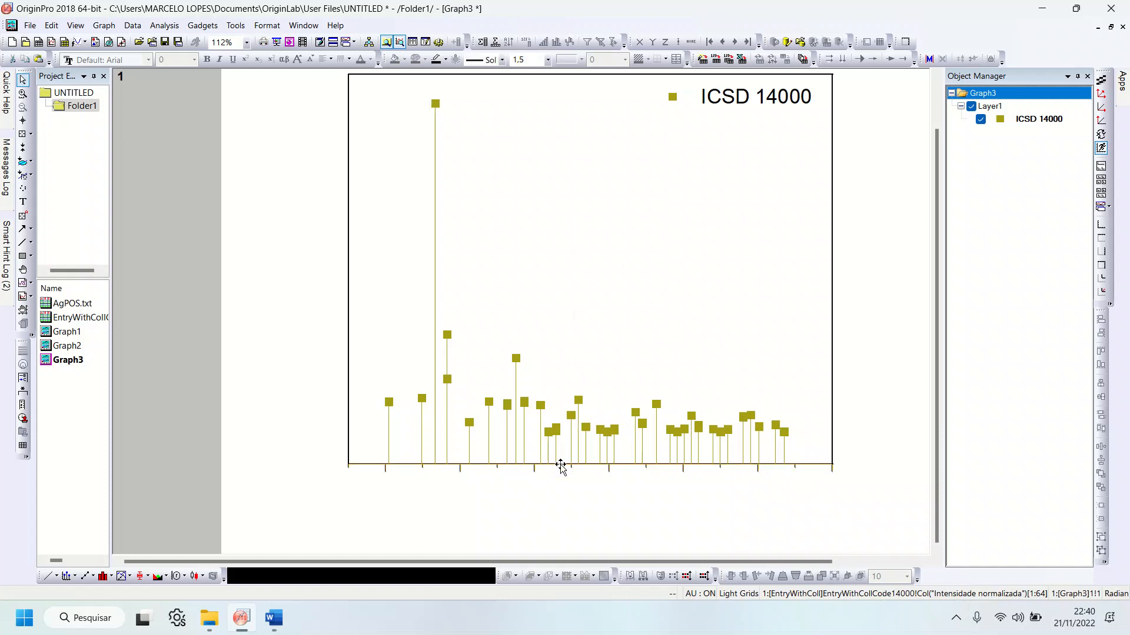
left_click(560, 465)
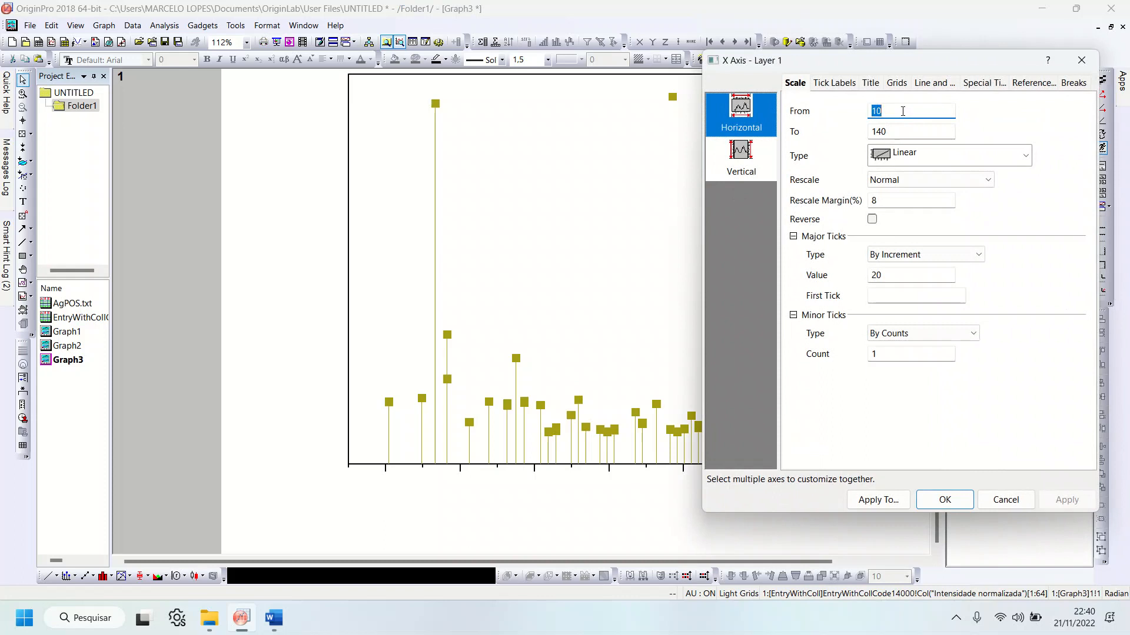
type("10")
key("Tab")
type("11")
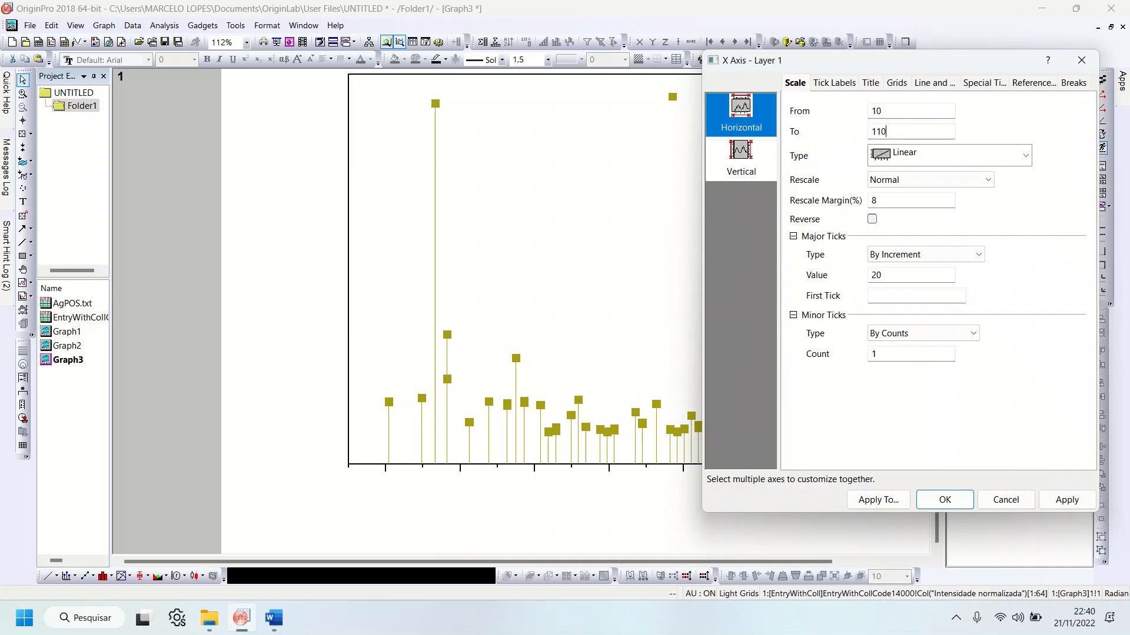
type("0")
left_click(1067, 500)
left_click(953, 503)
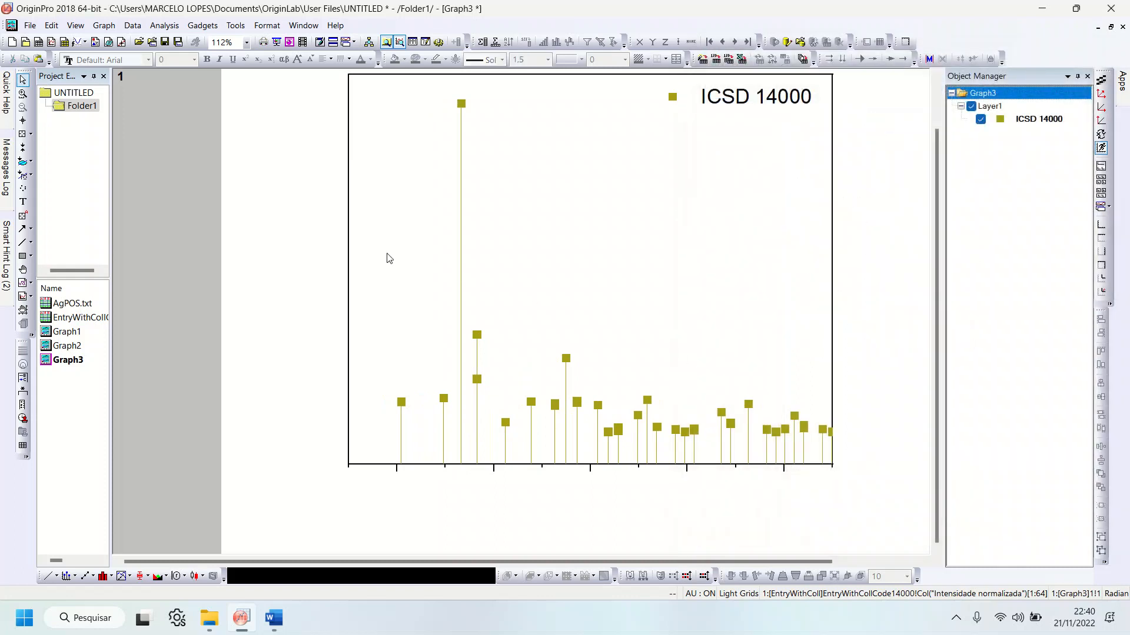
Step: Restore Graph3 to a floating window, move it aside, and shrink the Graph2 window so both graphs can be seen
left_click(1110, 27)
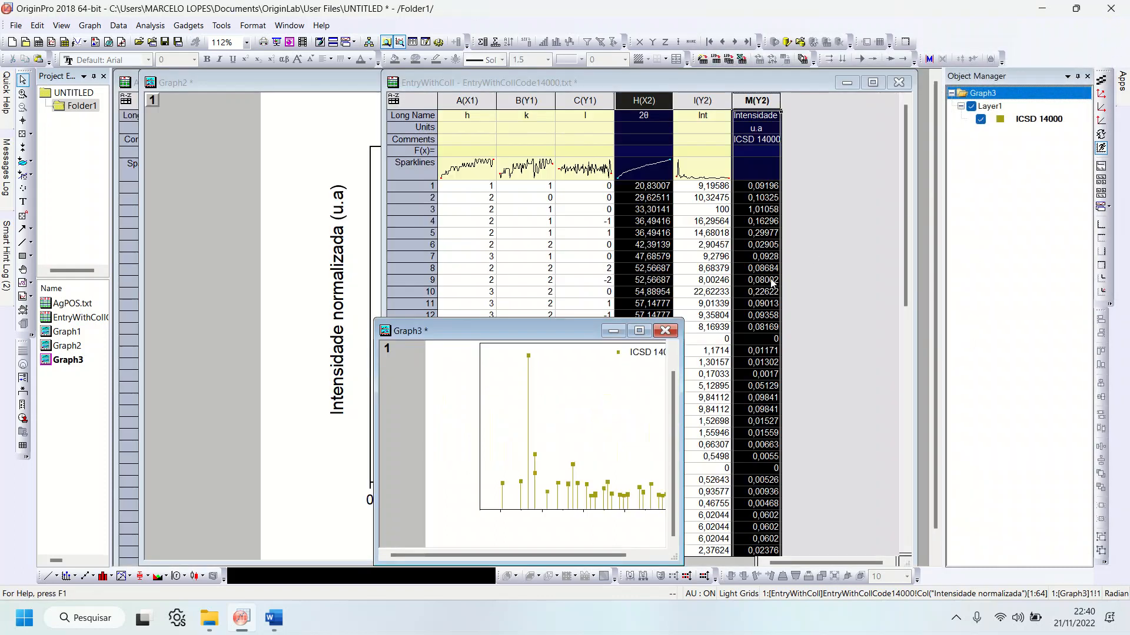
left_click_drag(560, 326, 765, 135)
left_click(241, 130)
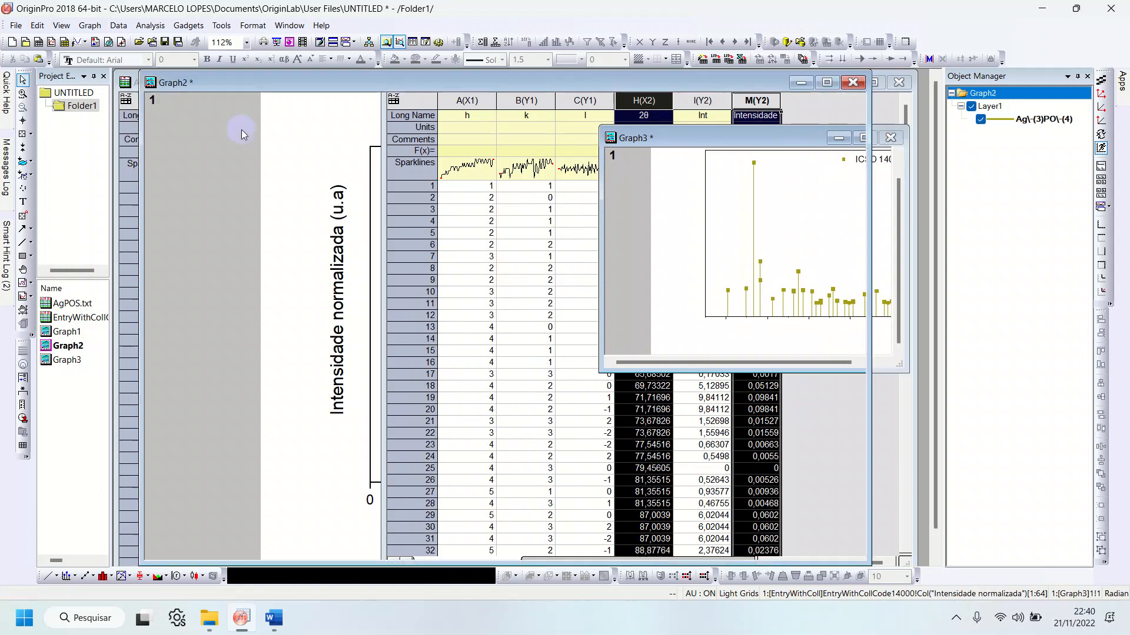
left_click_drag(862, 563, 562, 433)
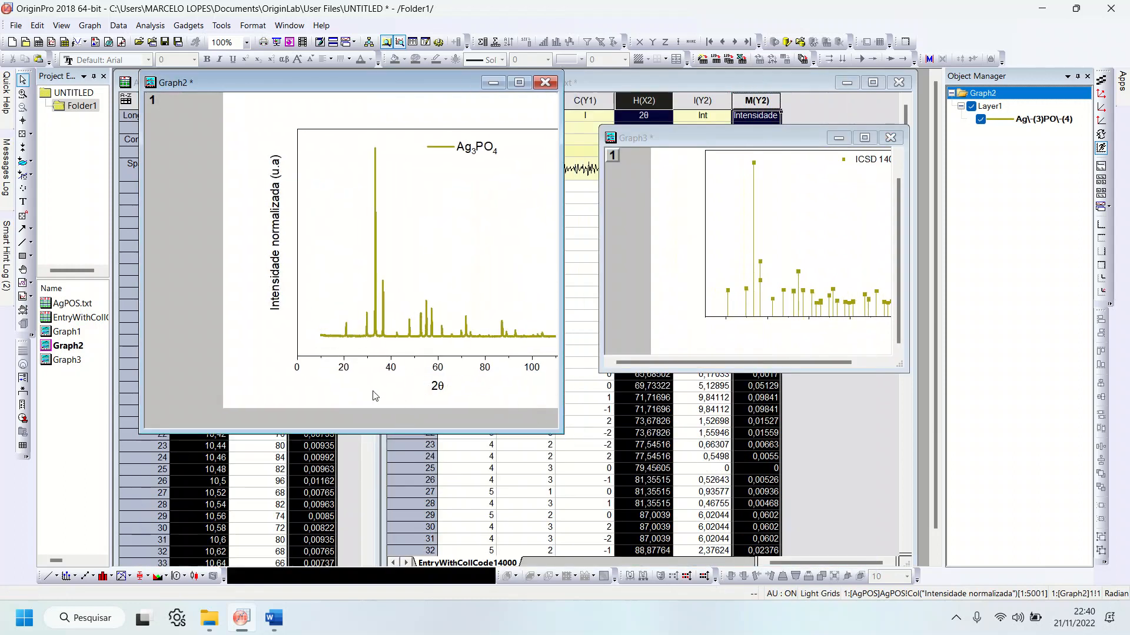
Step: Set the X-axis scale of Graph2 to run from 10 to 110
scroll(360, 220, "down", 1)
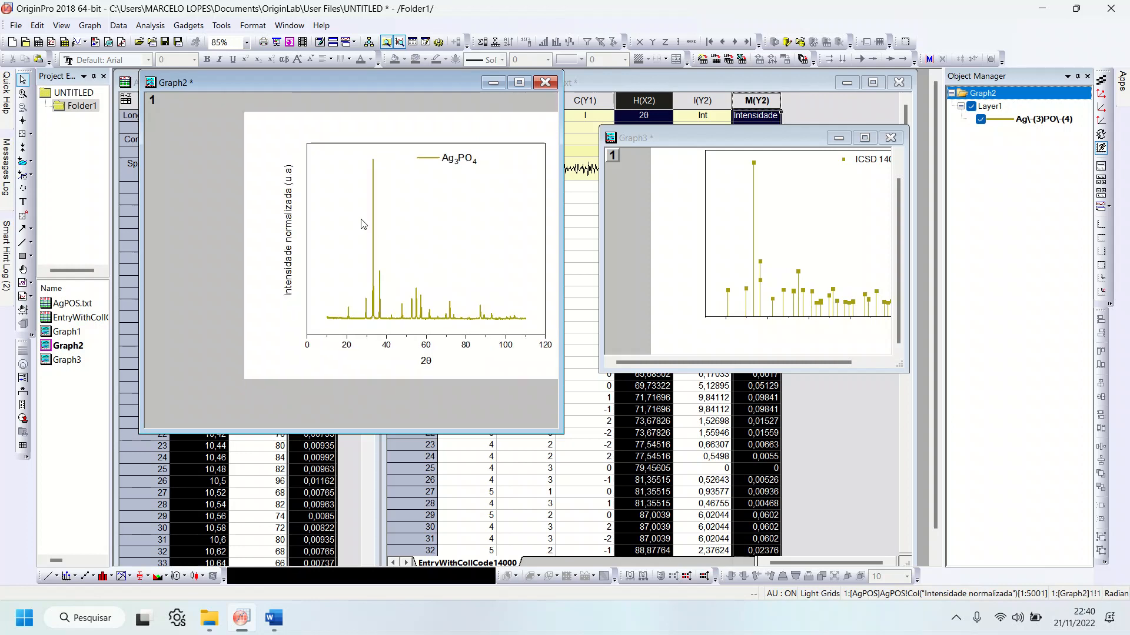
scroll(504, 270, "up", 1)
scroll(430, 263, "down", 2)
scroll(545, 277, "up", 1)
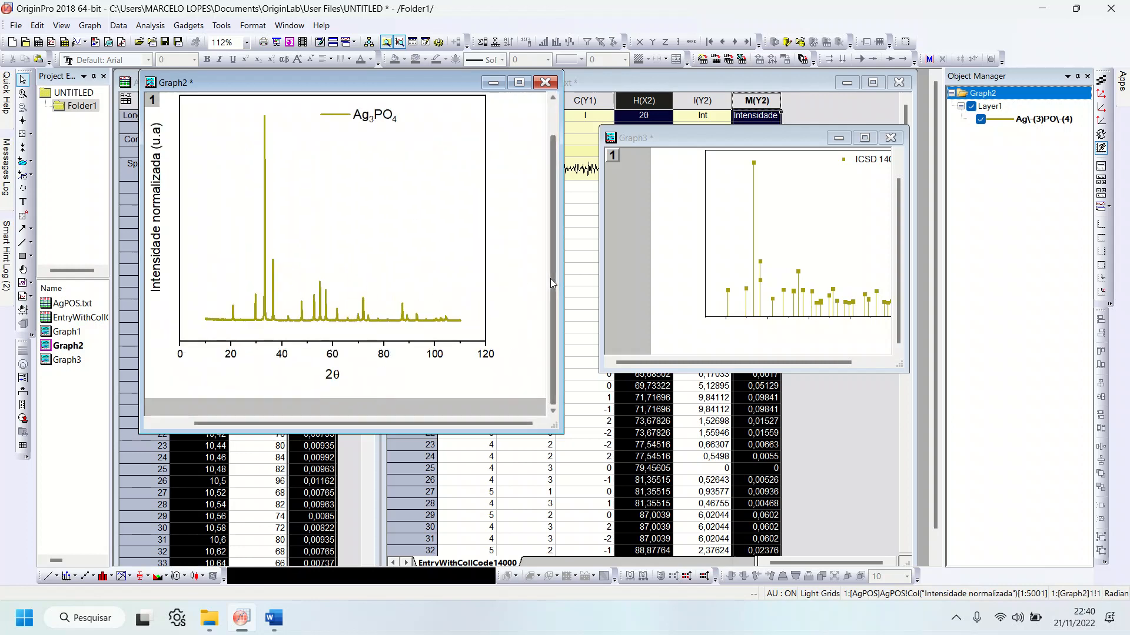
scroll(532, 285, "up", 1)
left_click(312, 360)
double_click(310, 357)
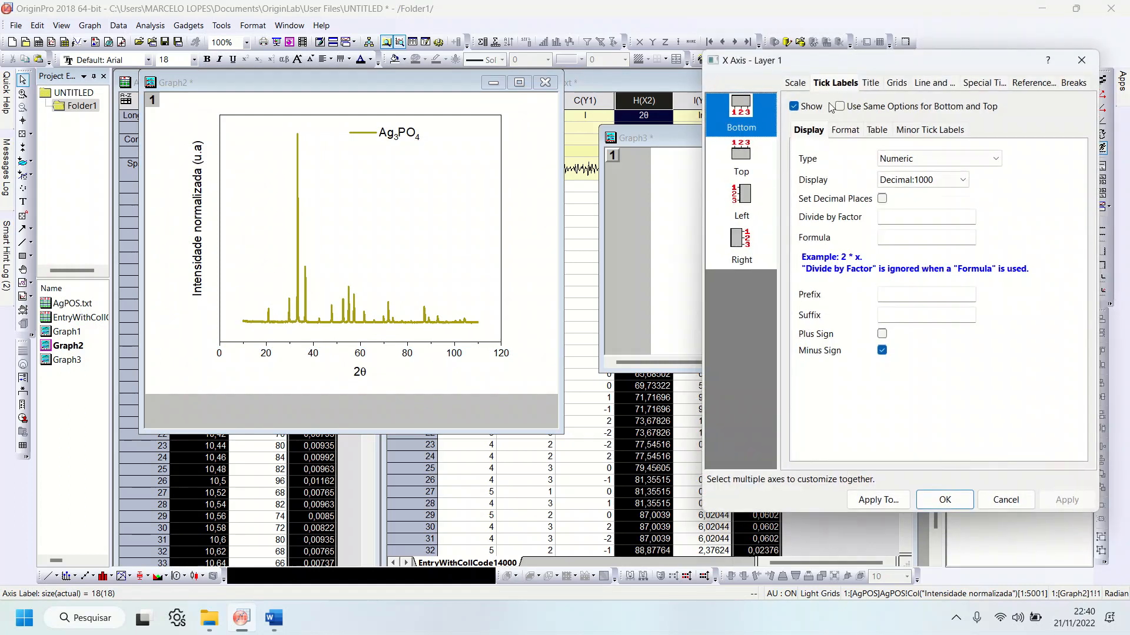
left_click(797, 85)
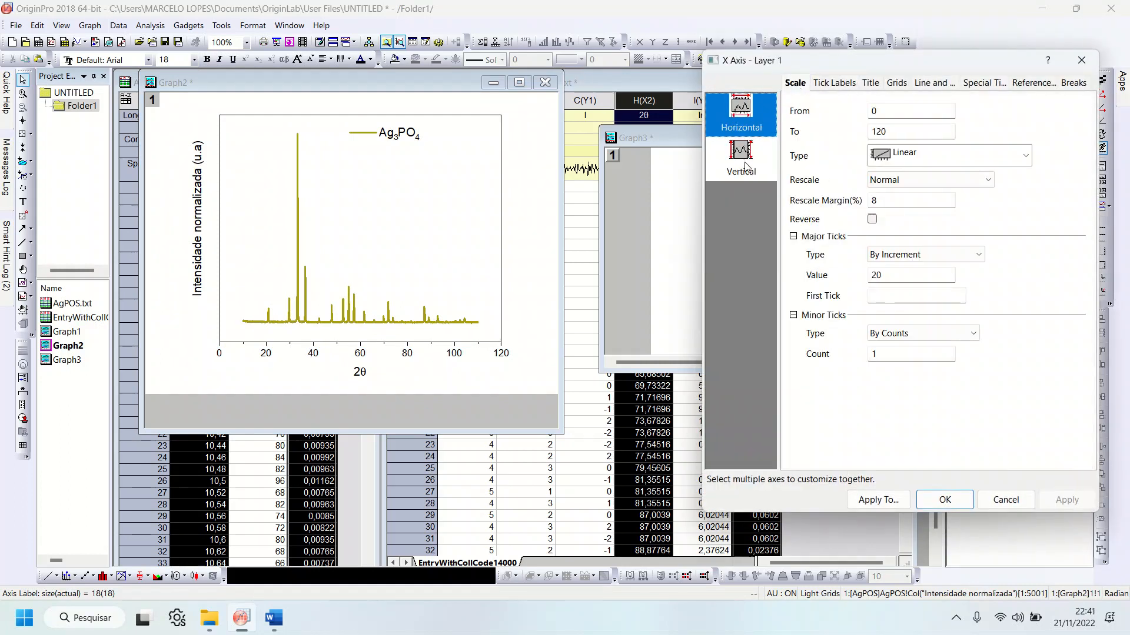
double_click(883, 110)
type("10")
key("Tab")
type("10")
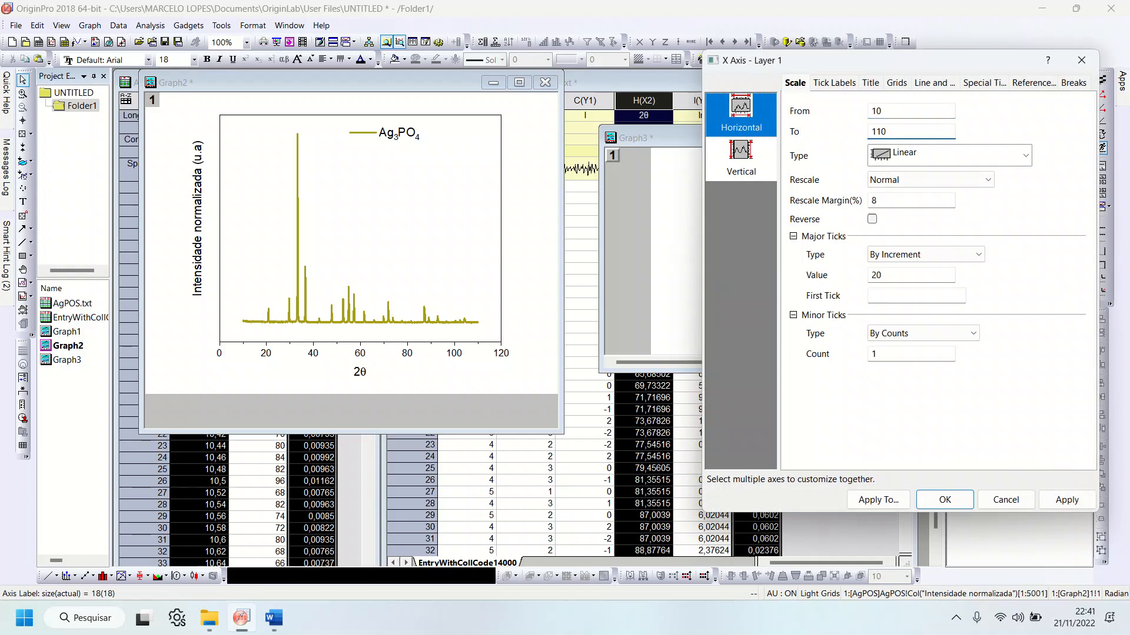
left_click(945, 499)
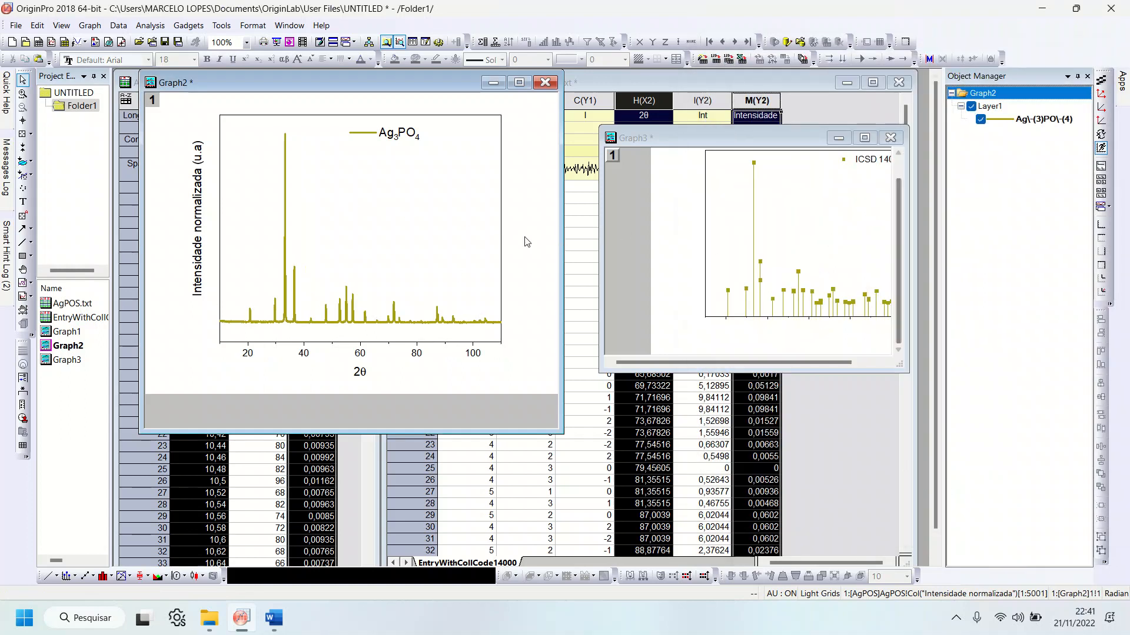
Step: Arrange the Graph2 and Graph3 windows side by side, enlarging Graph3 to show its whole plot frame
left_click_drag(280, 80, 255, 83)
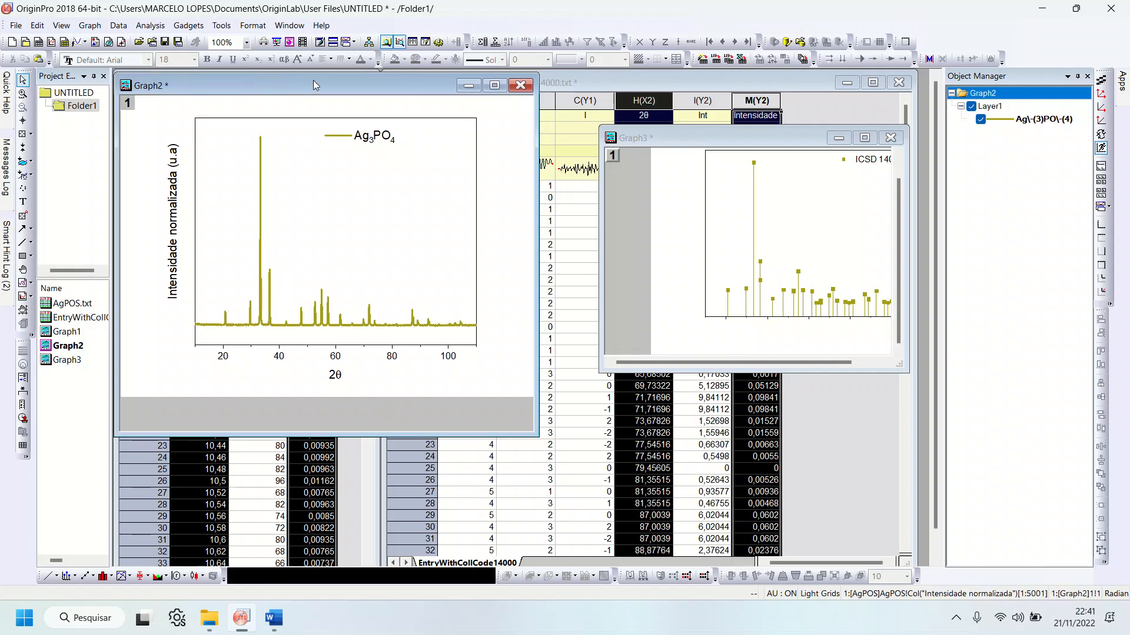
left_click(627, 137)
left_click_drag(597, 127, 522, 74)
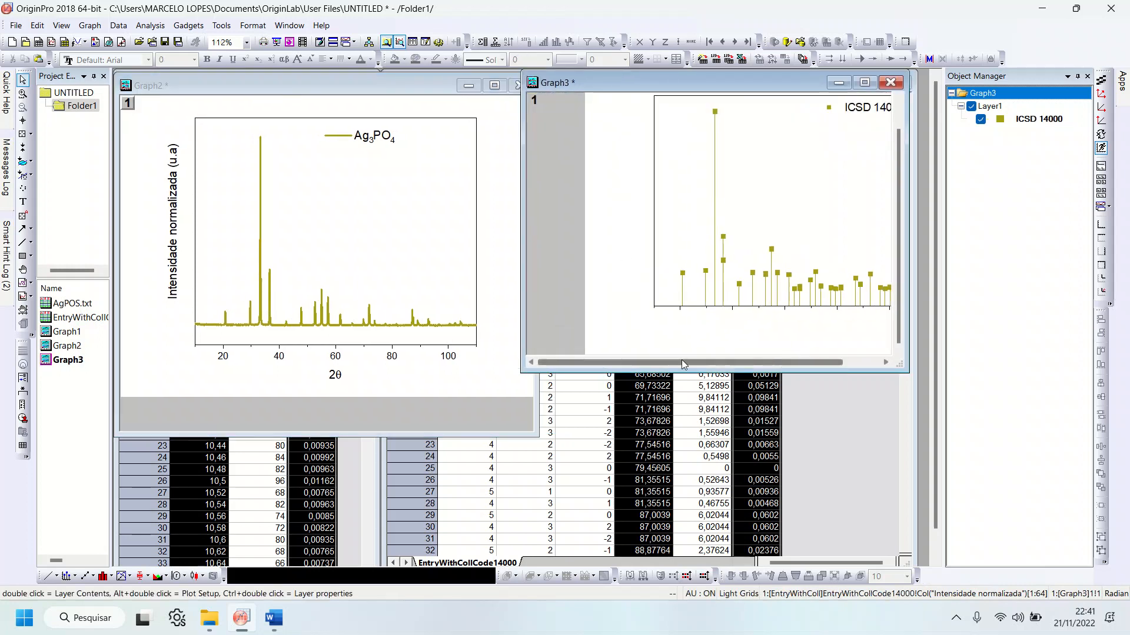
left_click_drag(588, 362, 626, 362)
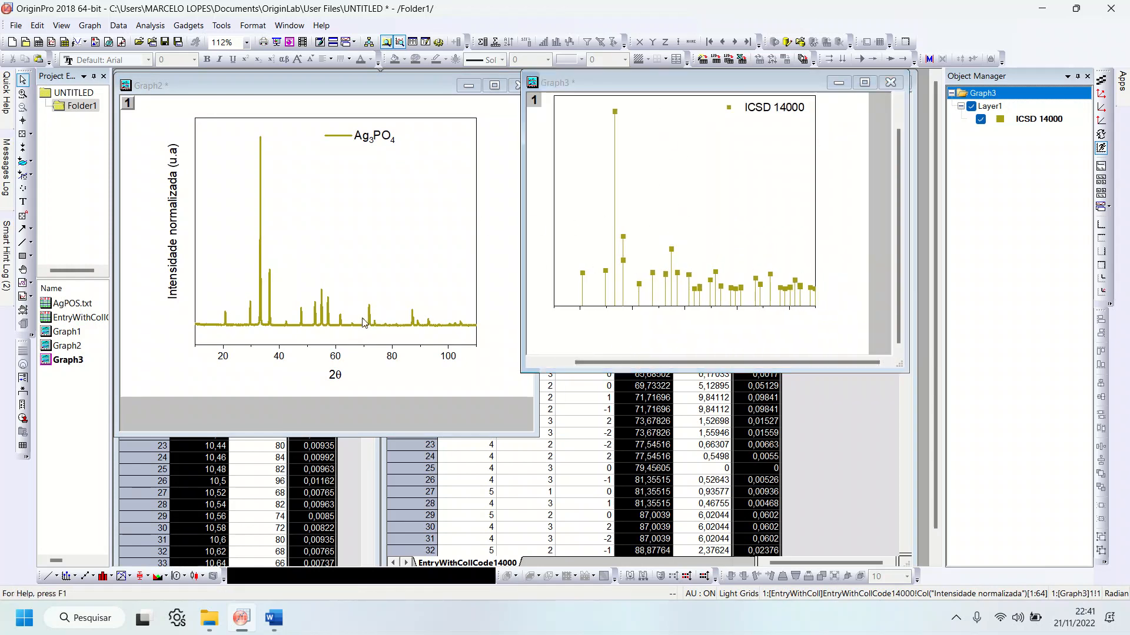
Step: Change the color of the ICSD 14000 symbols and drop lines in Graph3 to blue
left_click(365, 325)
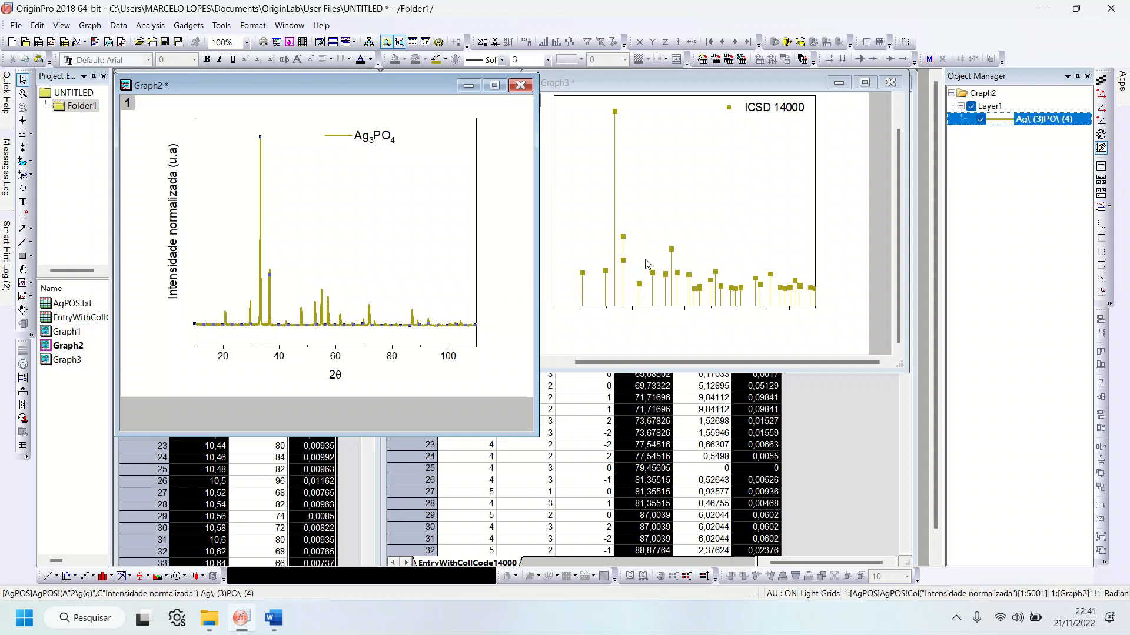
left_click(445, 60)
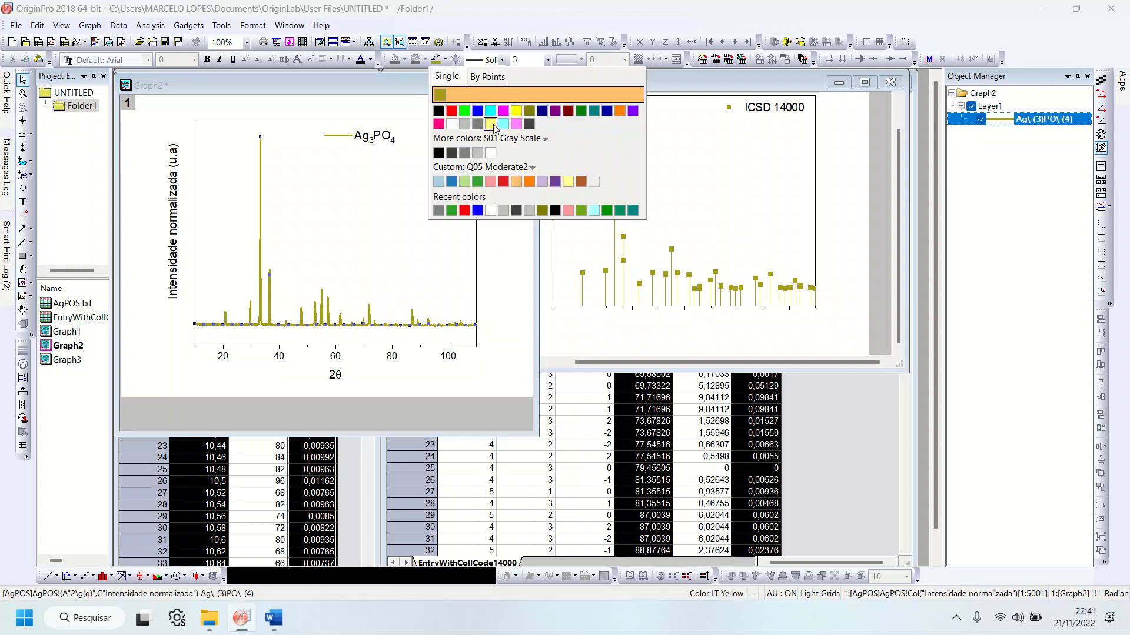
left_click(607, 273)
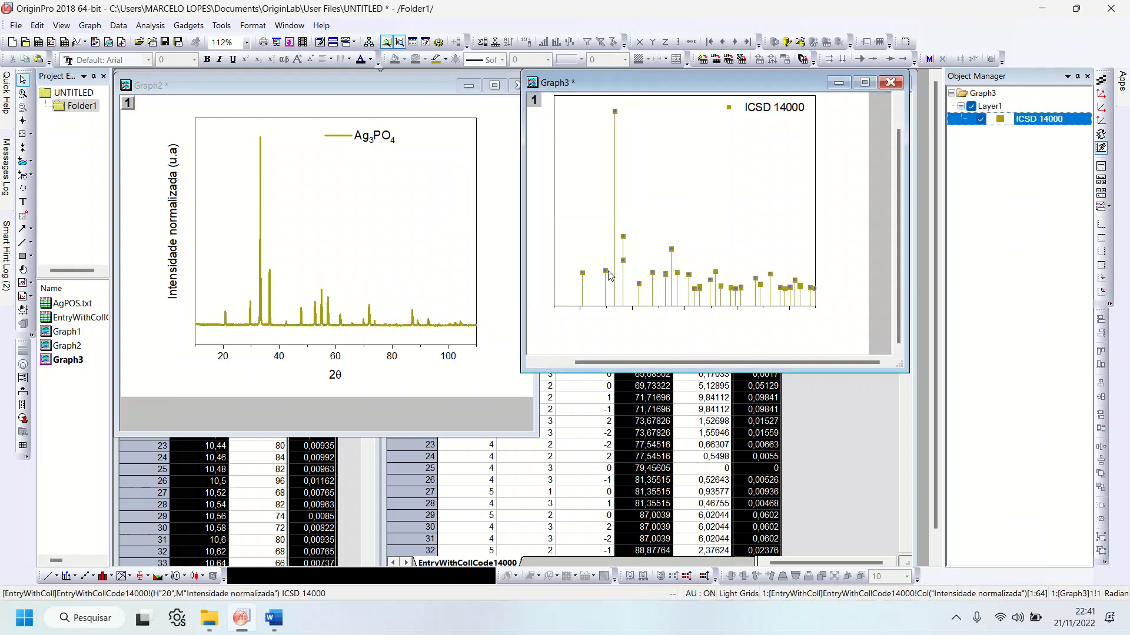
left_click(446, 59)
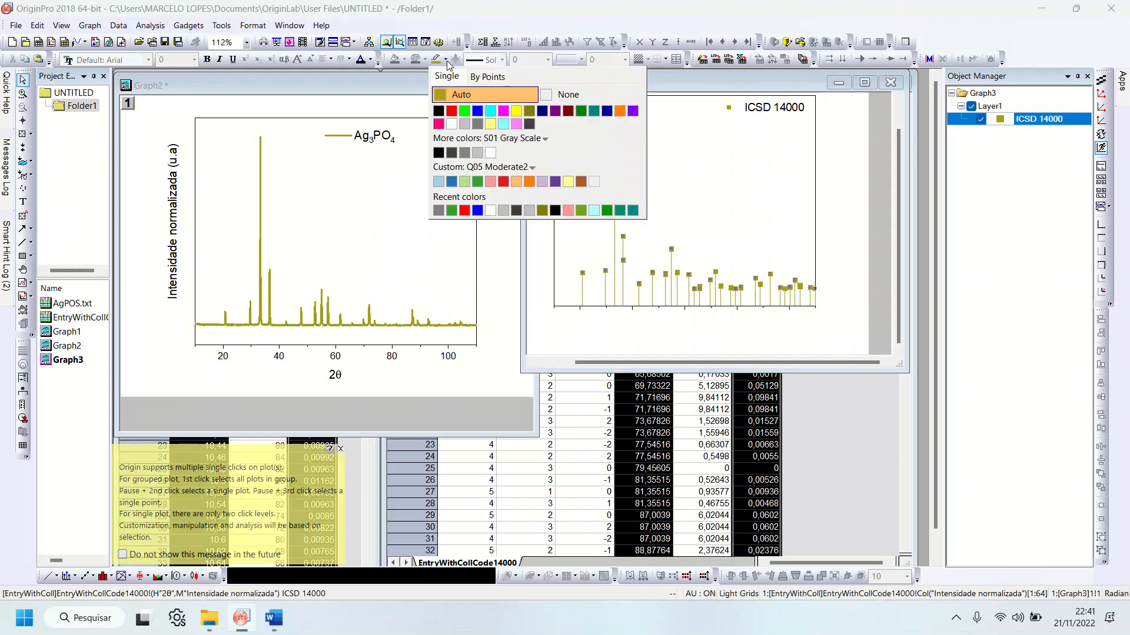
left_click(477, 110)
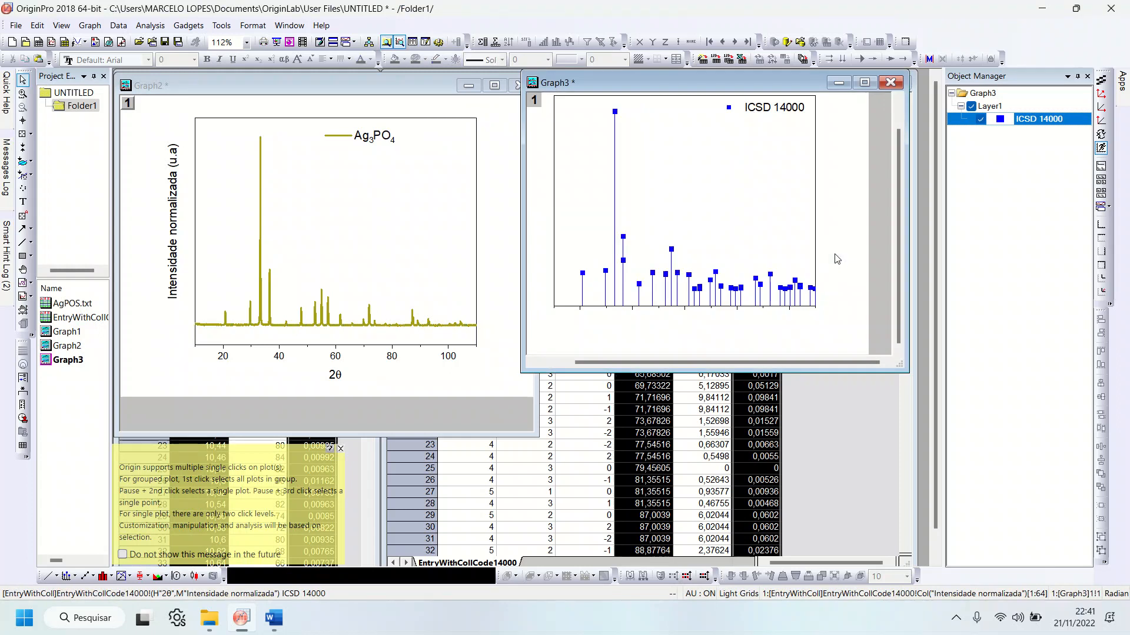
Step: Open the Merge Graph Windows dialog with Graph2 as the active window
left_click(497, 284)
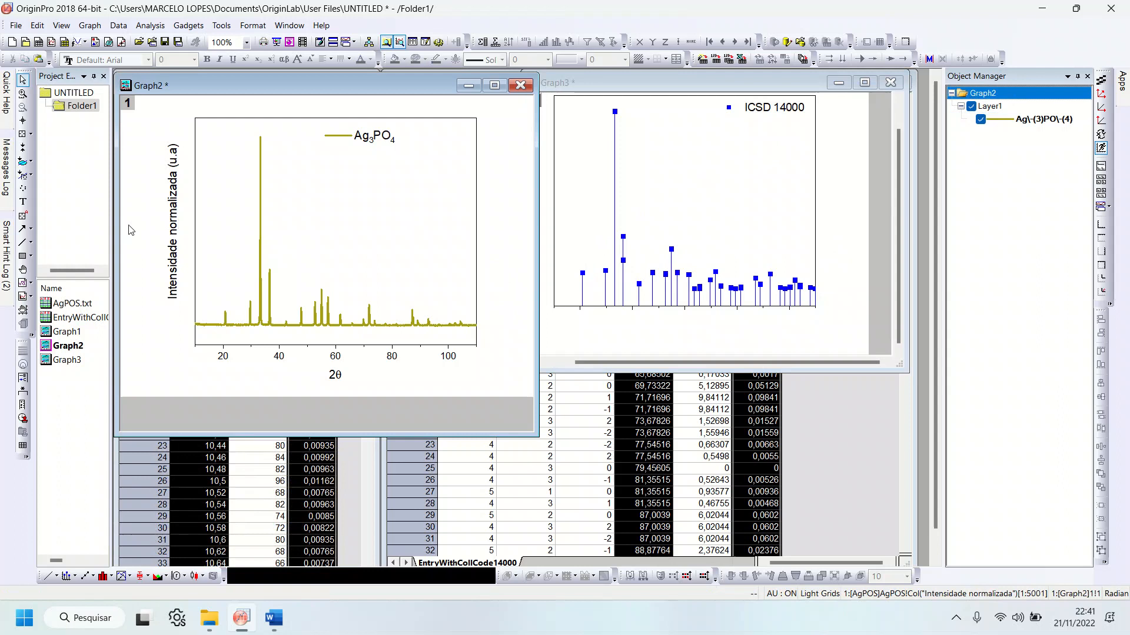
left_click(95, 29)
left_click(95, 30)
left_click(94, 30)
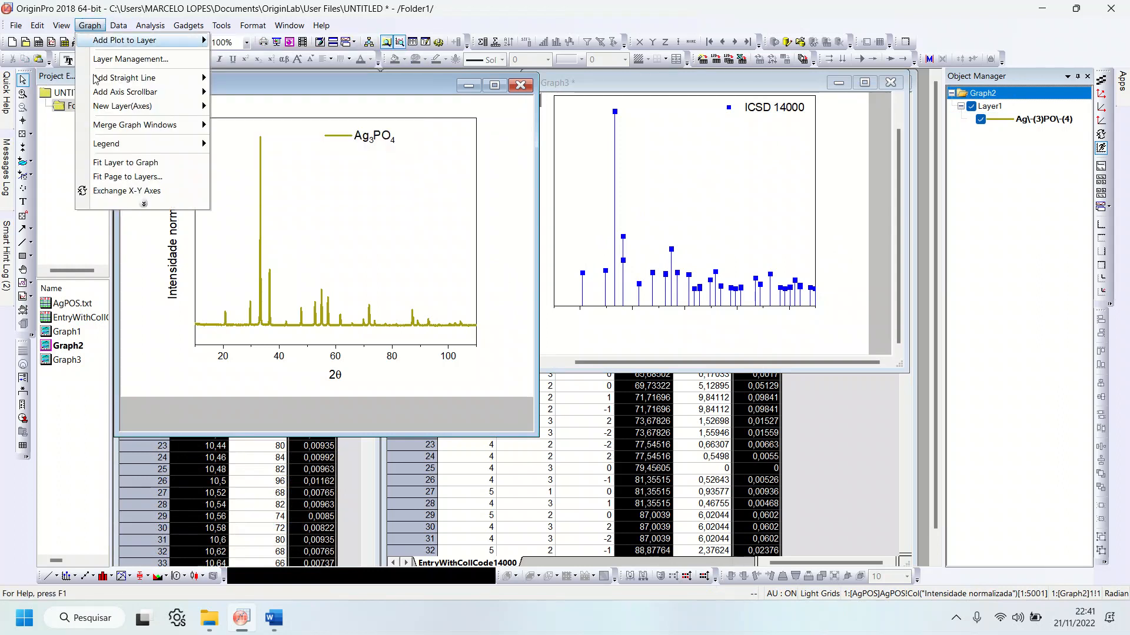
mouse_move(112, 125)
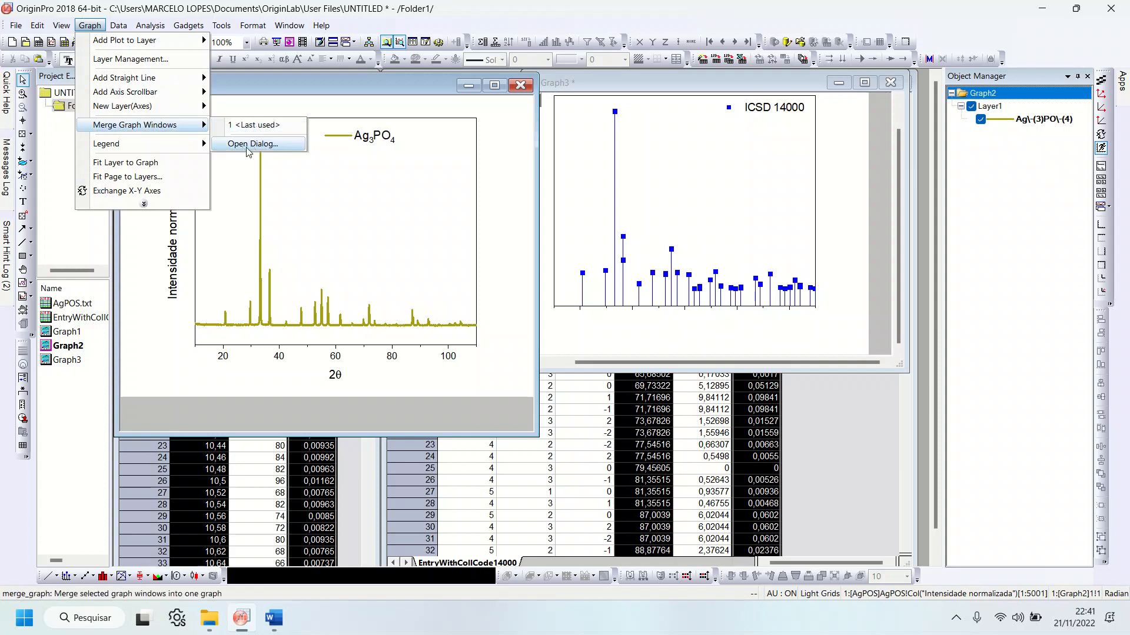
left_click(246, 144)
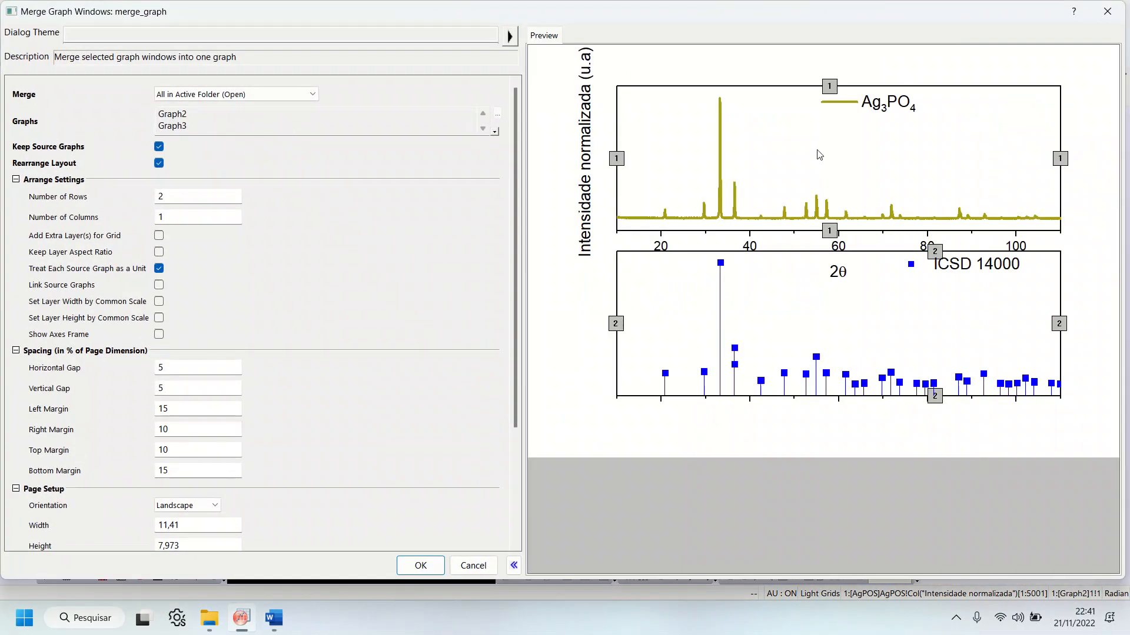
Step: Set the merge mode to Specified, with Graph2 and Graph3 as the graphs to merge
left_click(244, 120)
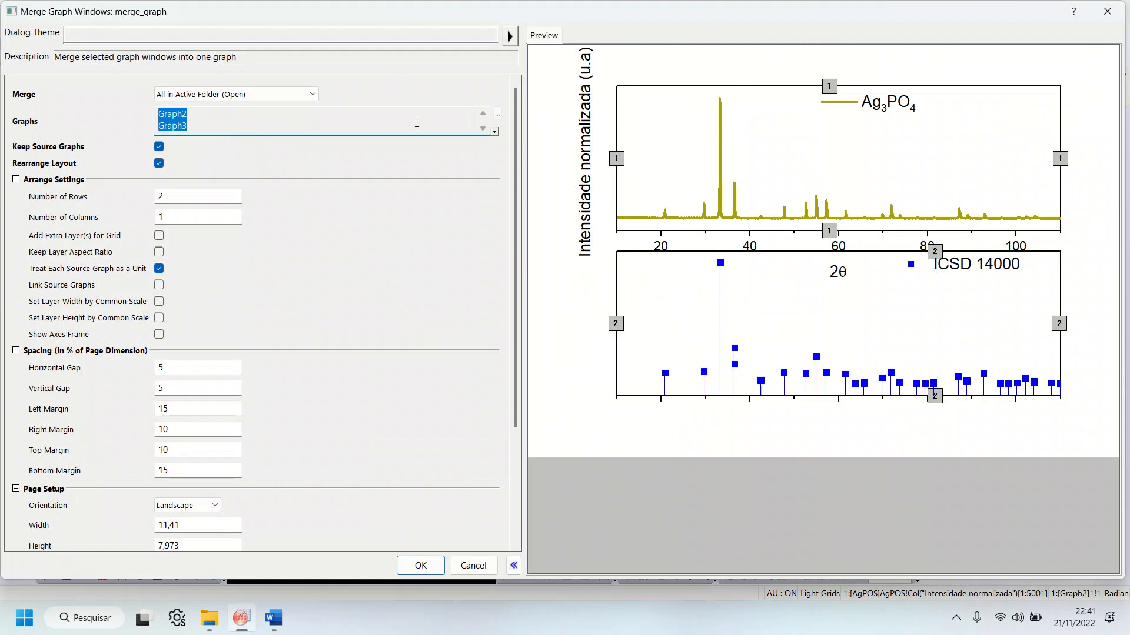
scroll(460, 120, "down", 3)
scroll(458, 122, "up", 3)
left_click(303, 95)
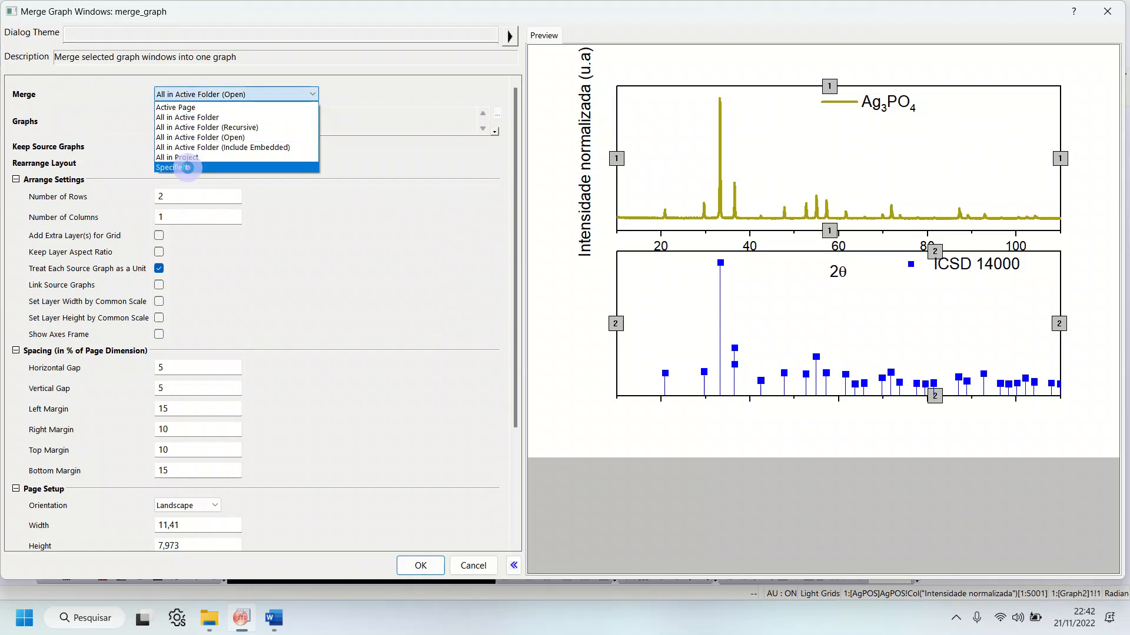
left_click(194, 167)
left_click_drag(147, 109, 221, 128)
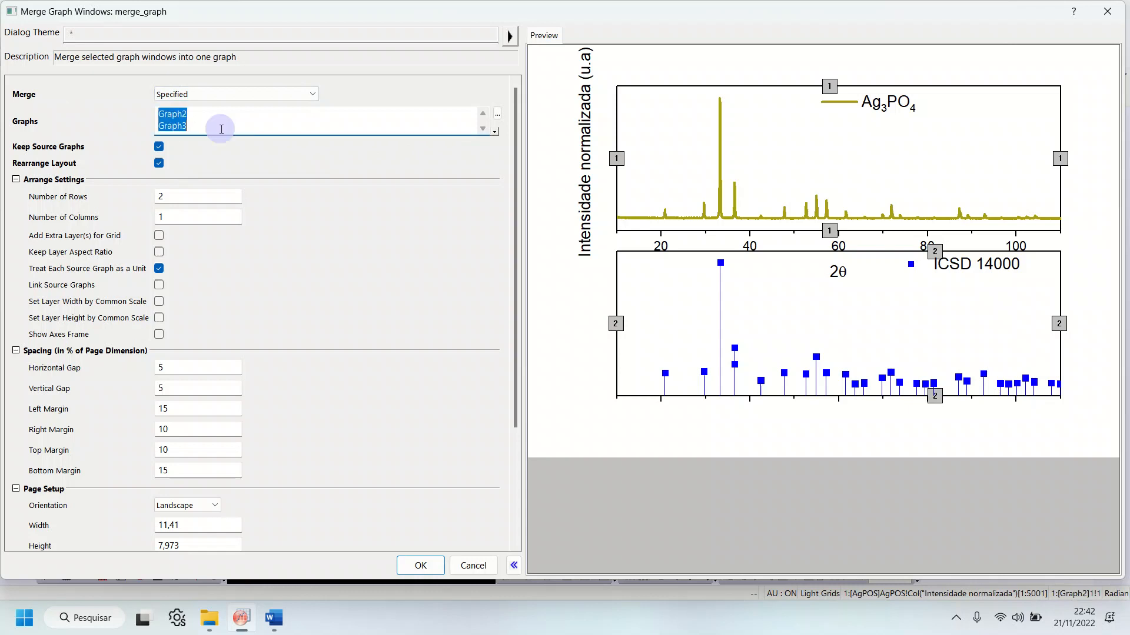
left_click(266, 129)
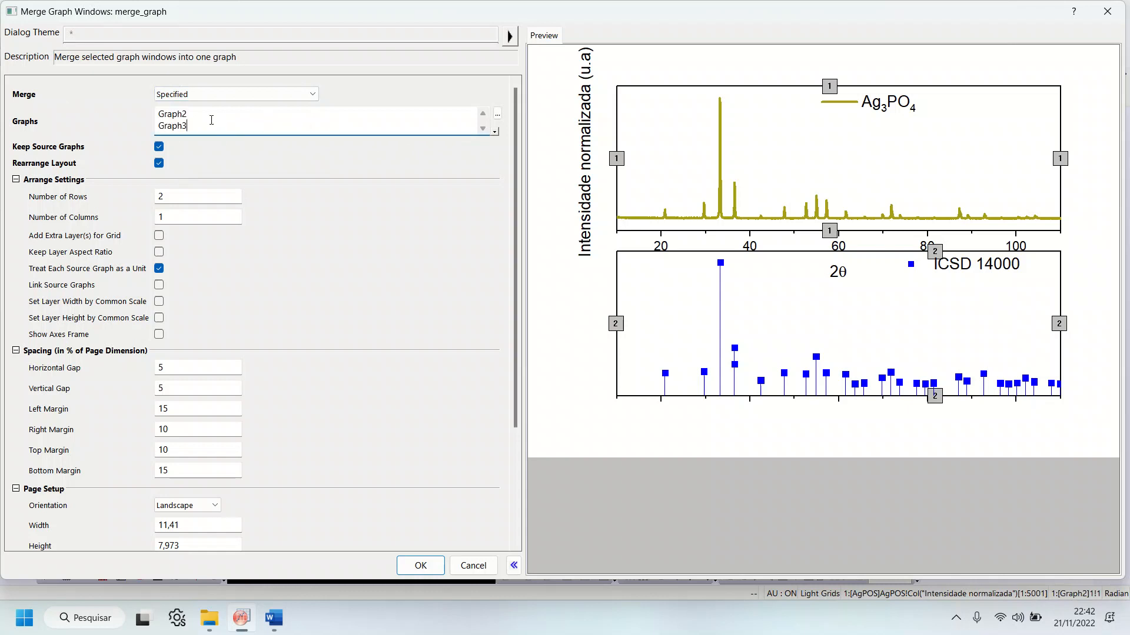
Step: Add Graph1 above Graph2 in the list of graphs to merge
double_click(186, 115)
key("ctrl+c")
key("Left")
key("Return")
key("ctrl+v")
left_click(273, 161)
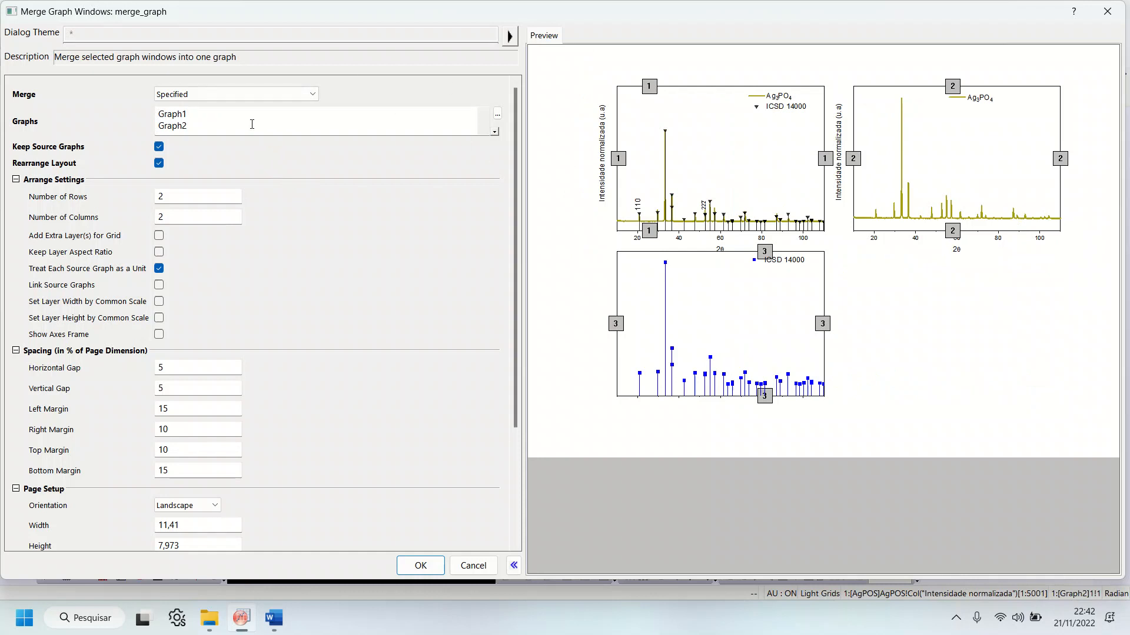
Step: Remove Graph1 and its empty line from the list, keeping only Graph2 and Graph3
left_click(183, 121)
double_click(178, 112)
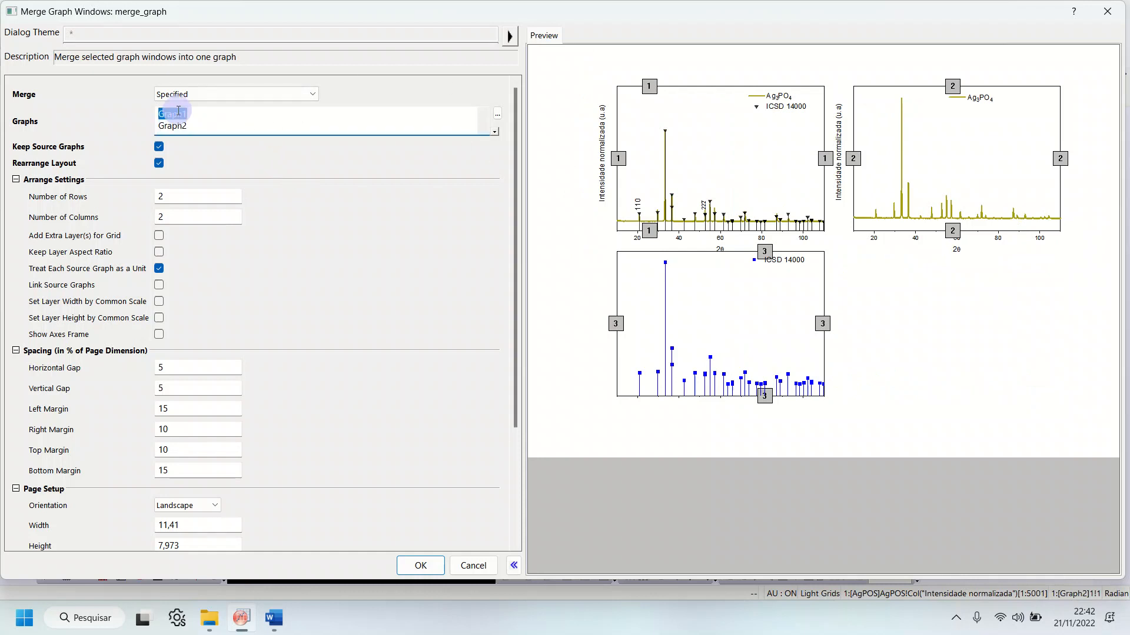
key("BackSpace")
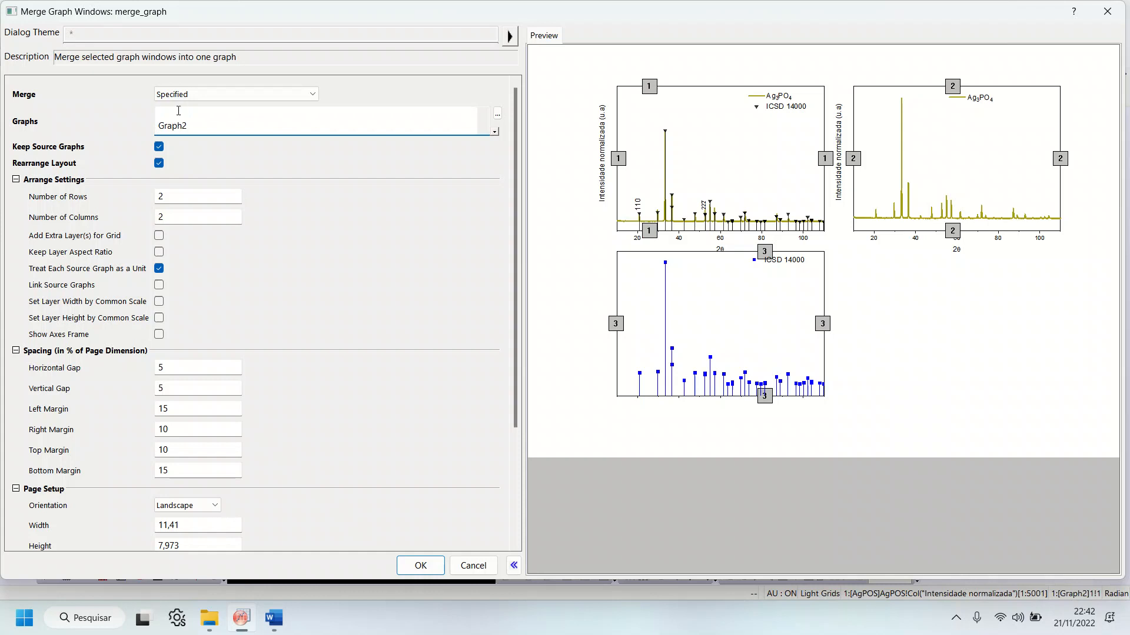
key("Delete")
left_click(324, 198)
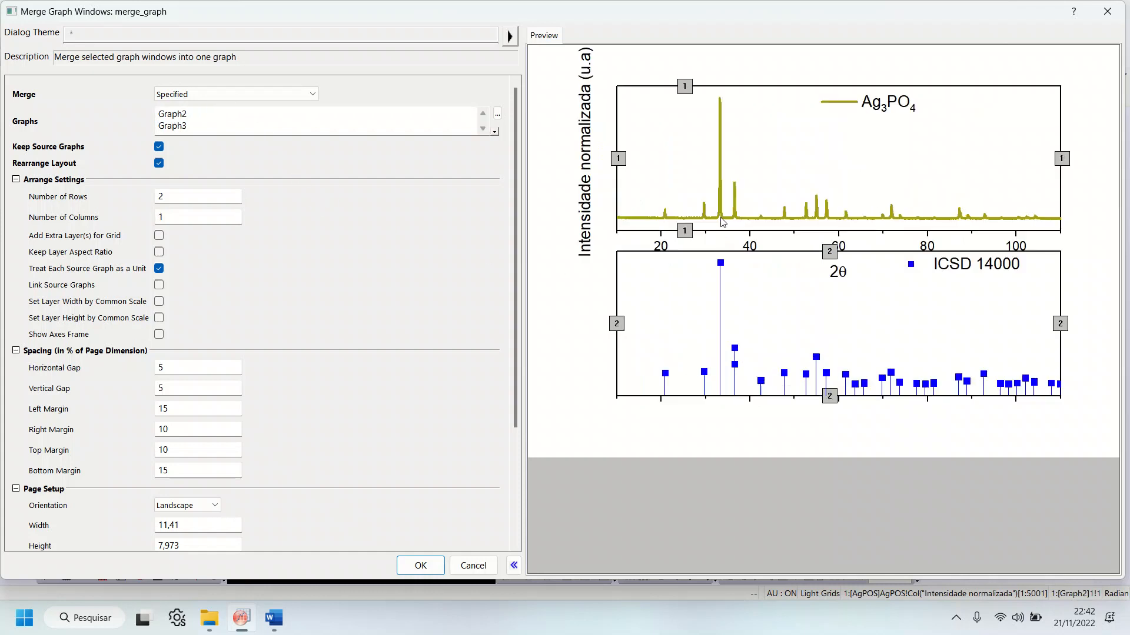
Step: Arrange the merge in 1 row and 1 column so both graphs overlap in one frame, and create the merged graph
left_click(31, 201)
left_click(96, 217)
left_click(118, 200)
left_click(190, 217)
left_click(198, 196)
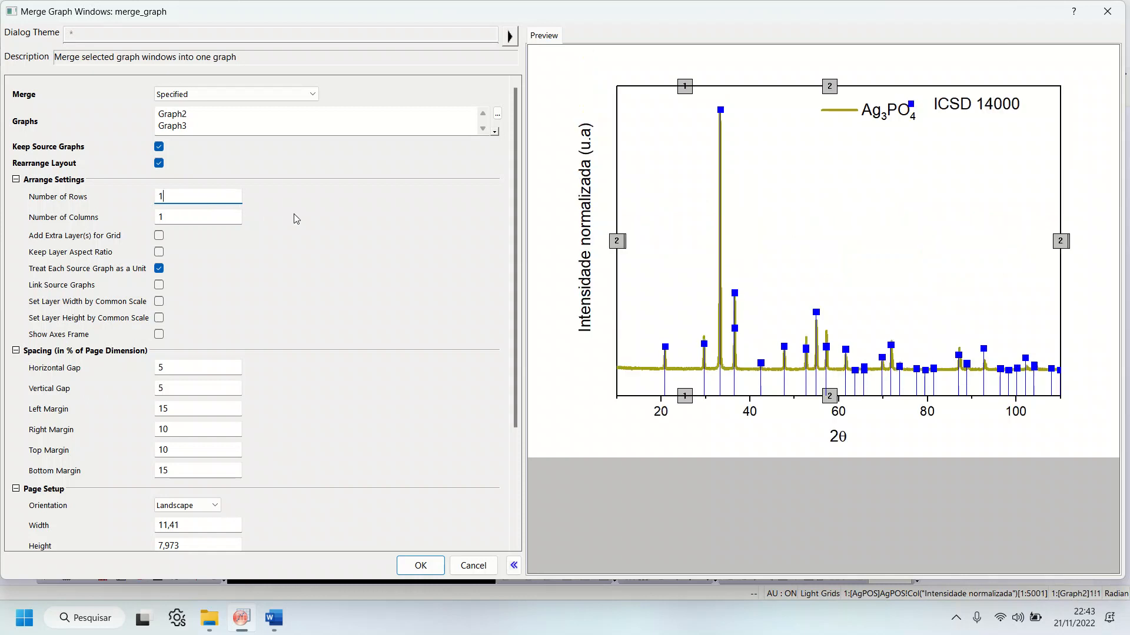
key("Tab")
left_click(178, 197)
left_click(178, 216)
left_click(312, 229)
left_click(421, 566)
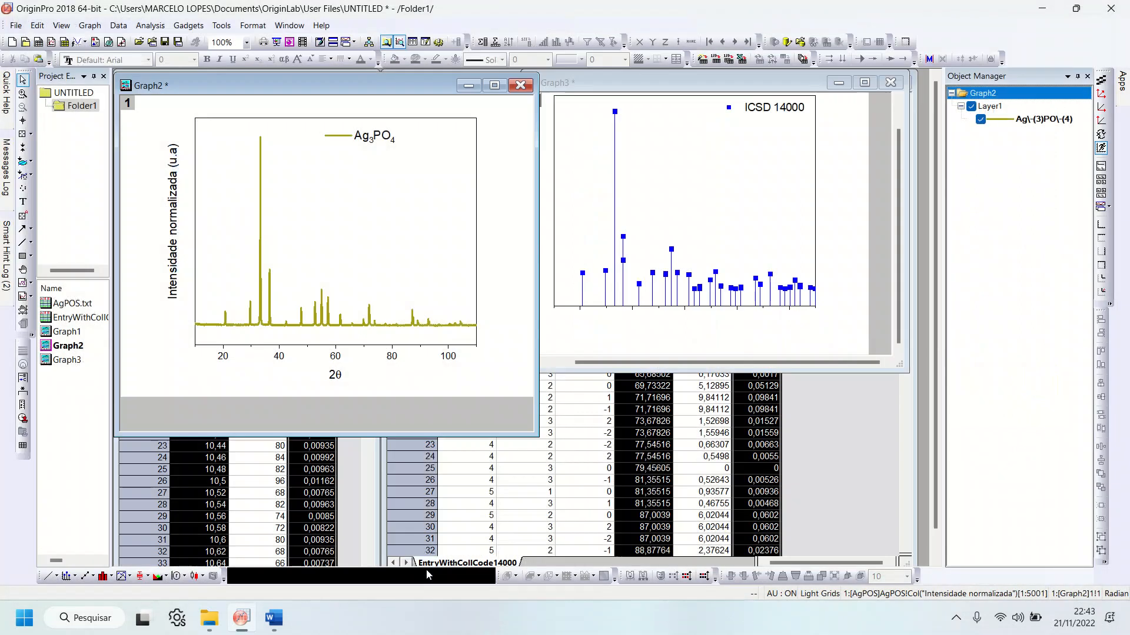
Step: Maximize the merged Graph4 and place the ICSD 14000 legend directly below the Ag3PO4 legend in the plot's upper-right corner
left_click(503, 145)
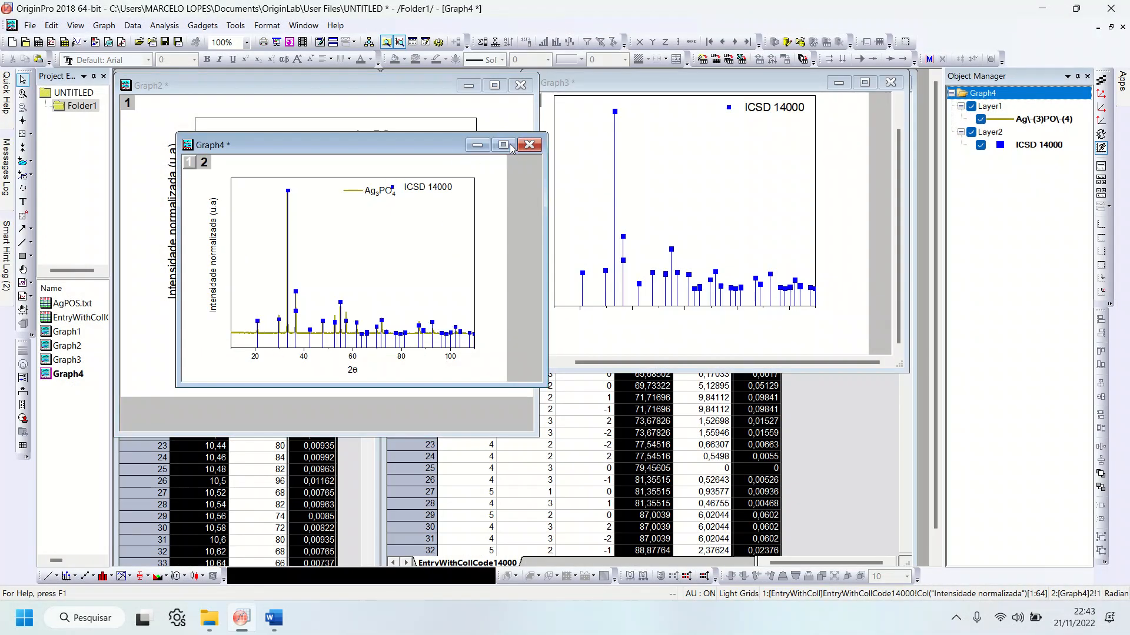
left_click(782, 154)
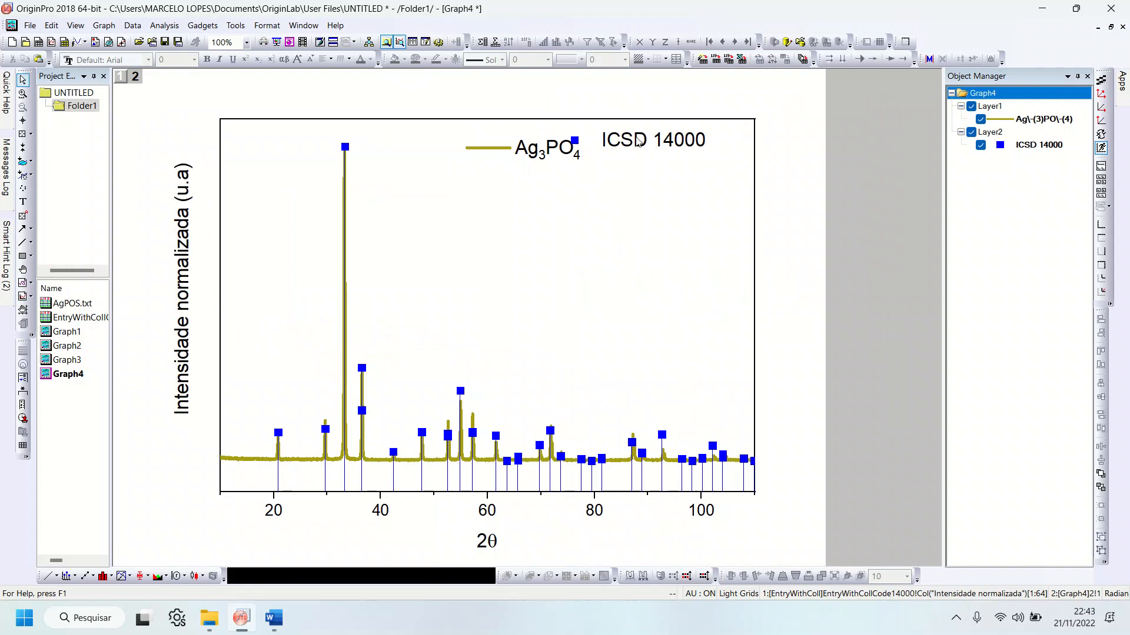
left_click(535, 158)
left_click(659, 152)
left_click_drag(640, 141, 668, 142)
left_click(806, 145)
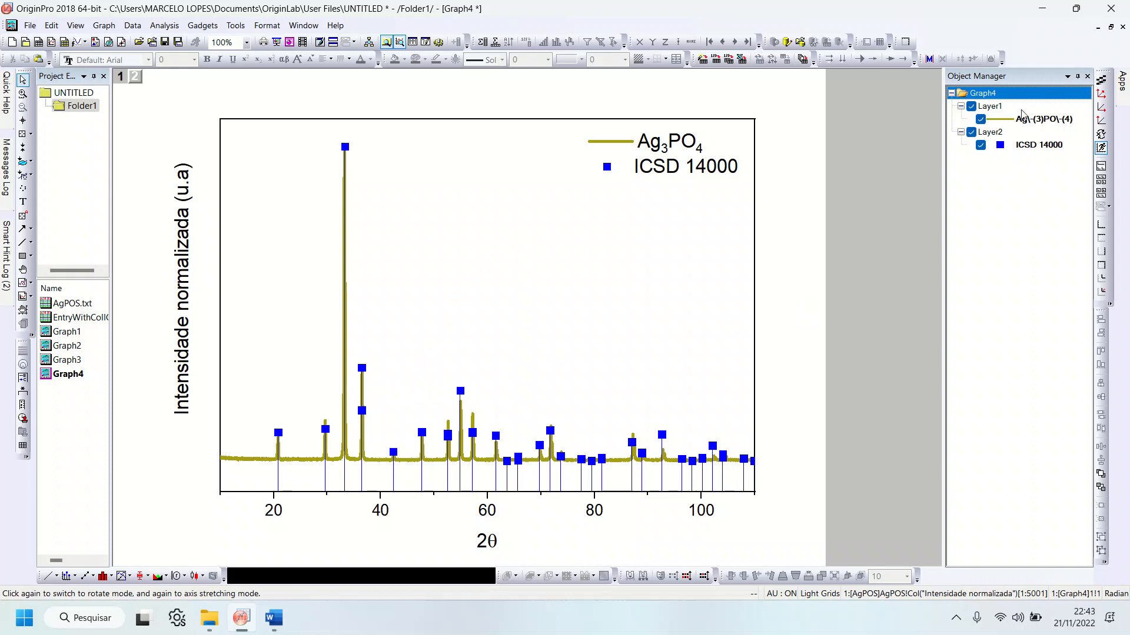
Step: Switch between Layer1 and Layer2 of Graph4 to examine which plot and legend belong to each layer
left_click(989, 107)
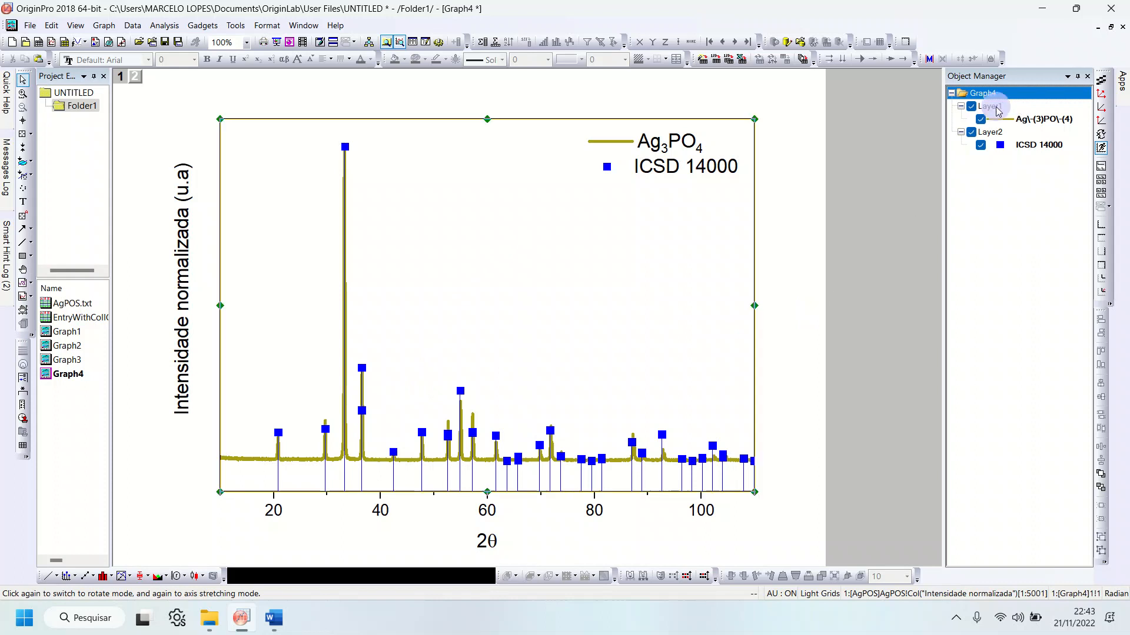
left_click(993, 133)
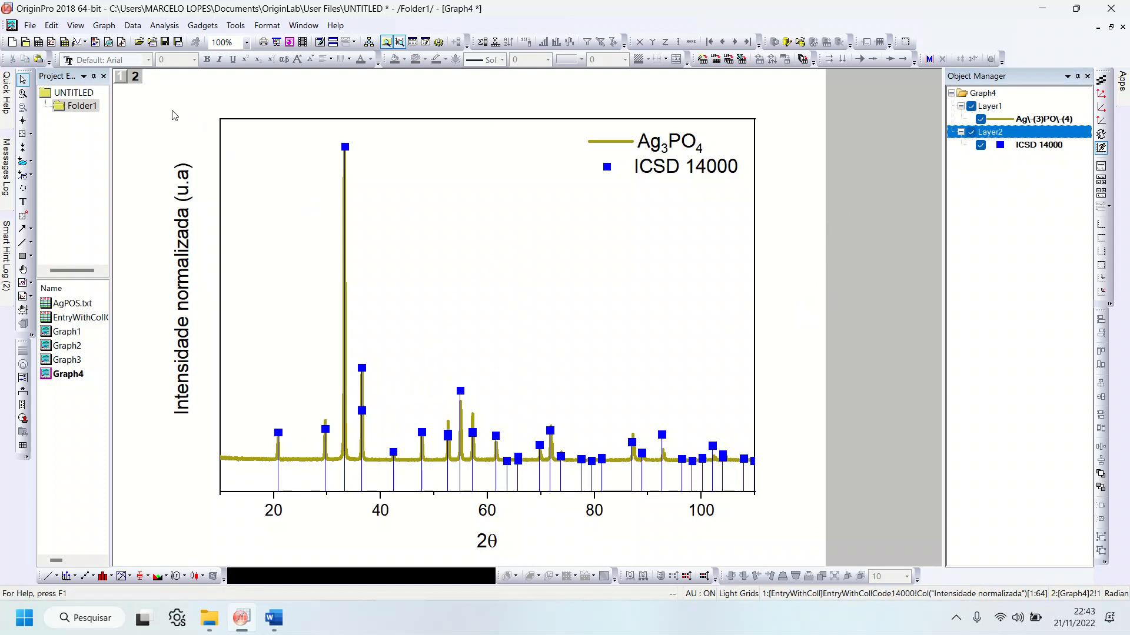
left_click(121, 77)
left_click(135, 77)
left_click(673, 174)
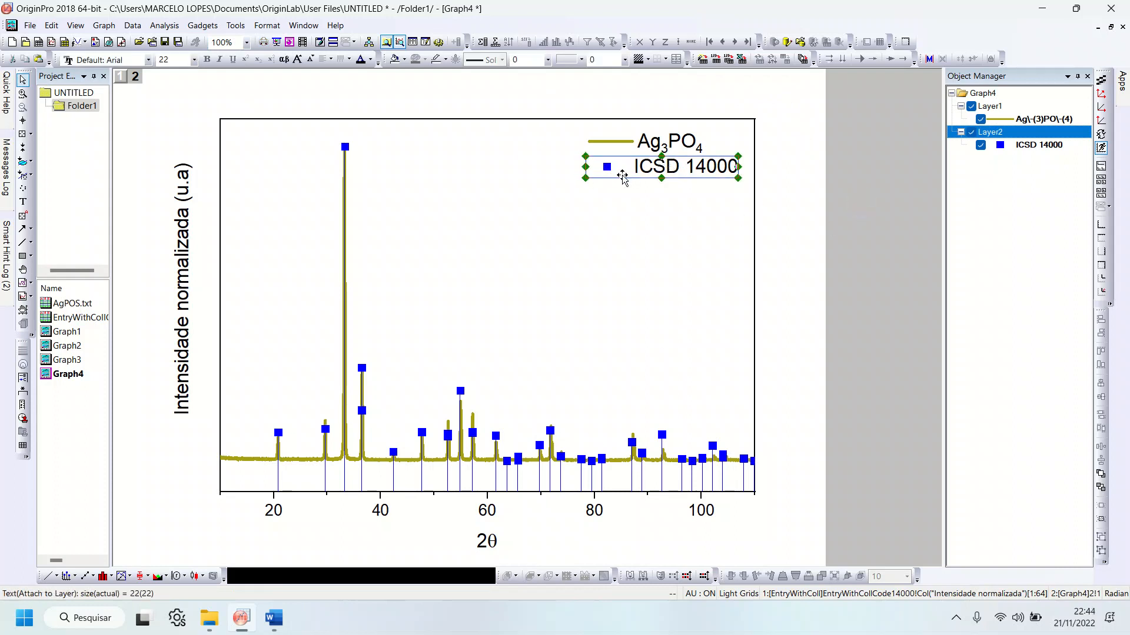
left_click(828, 216)
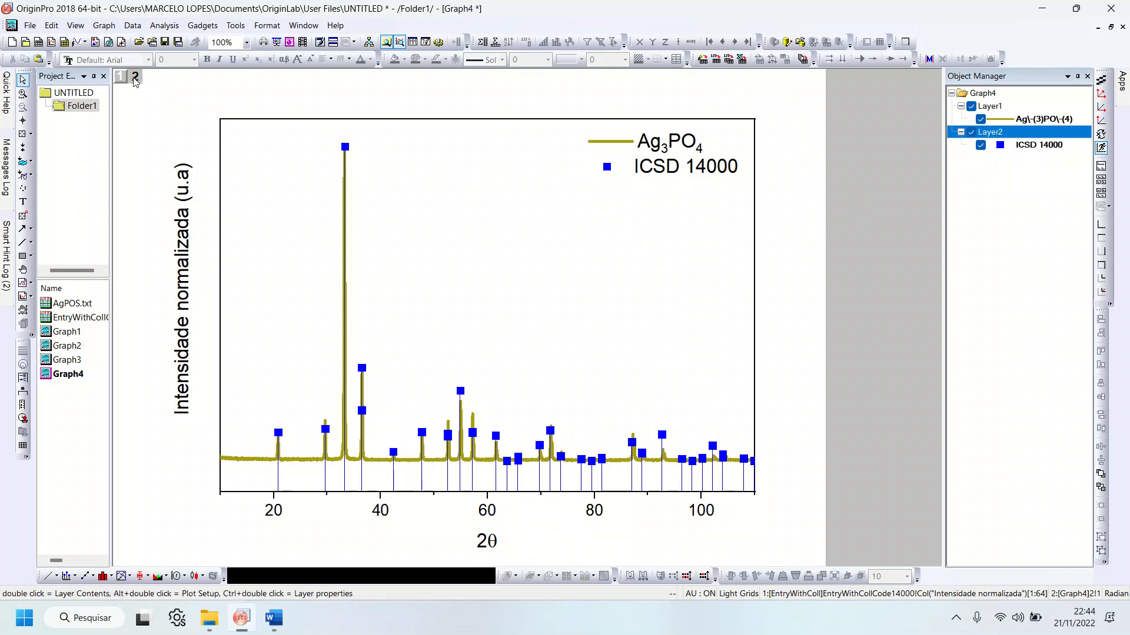
Step: Set the upper limit of the Layer 2 vertical axis to 1,5 and apply it to the ICSD 14000 plot
left_click(391, 454)
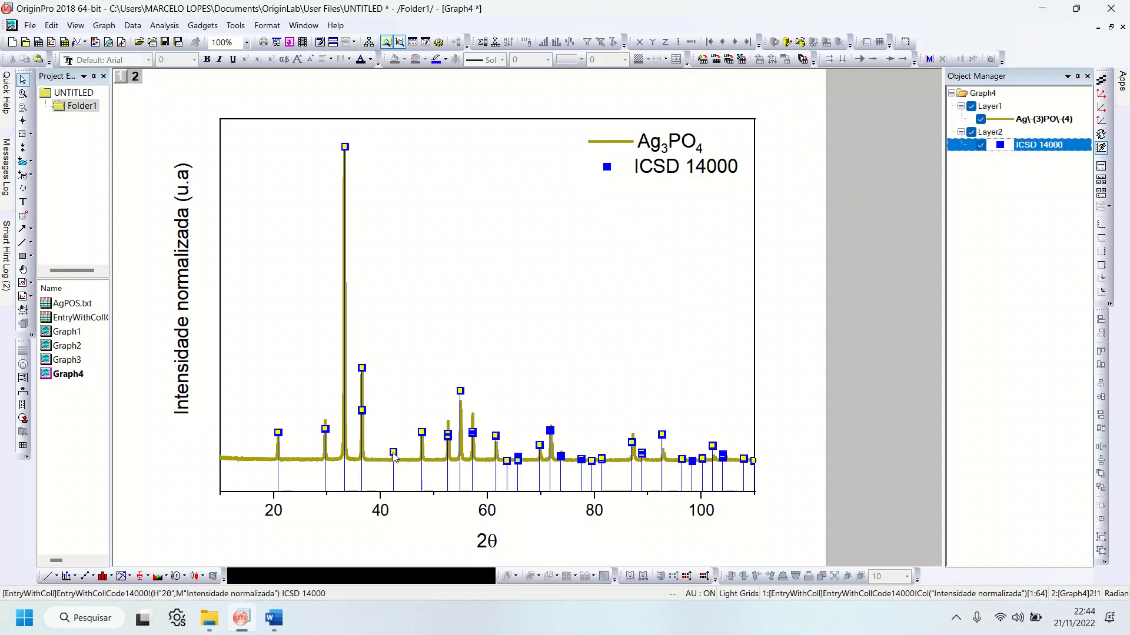
left_click(415, 493)
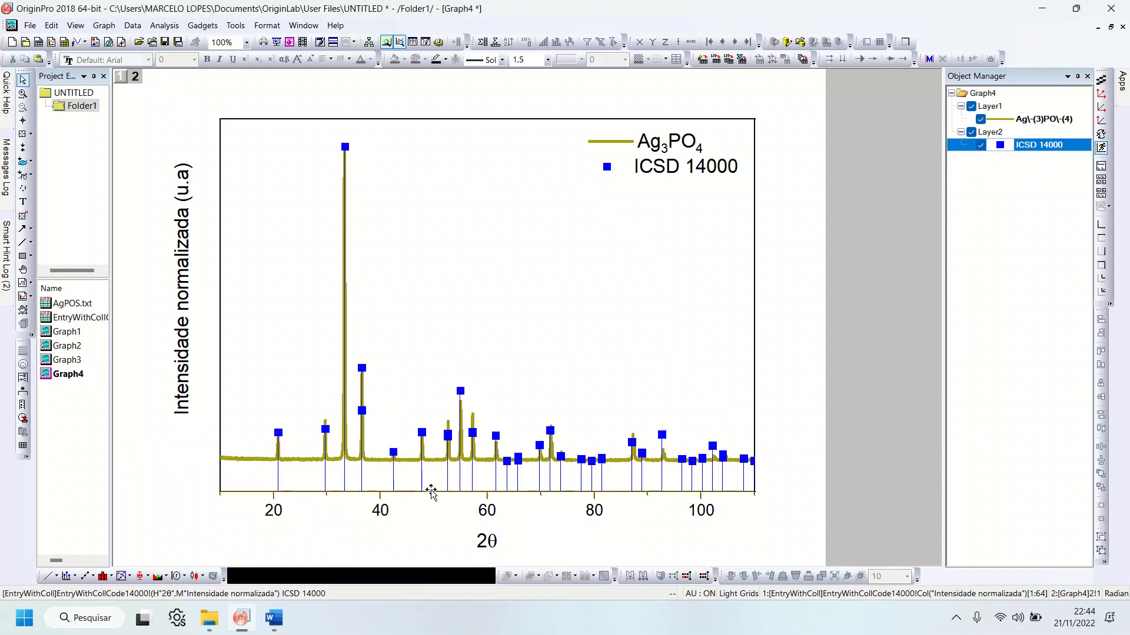
double_click(413, 491)
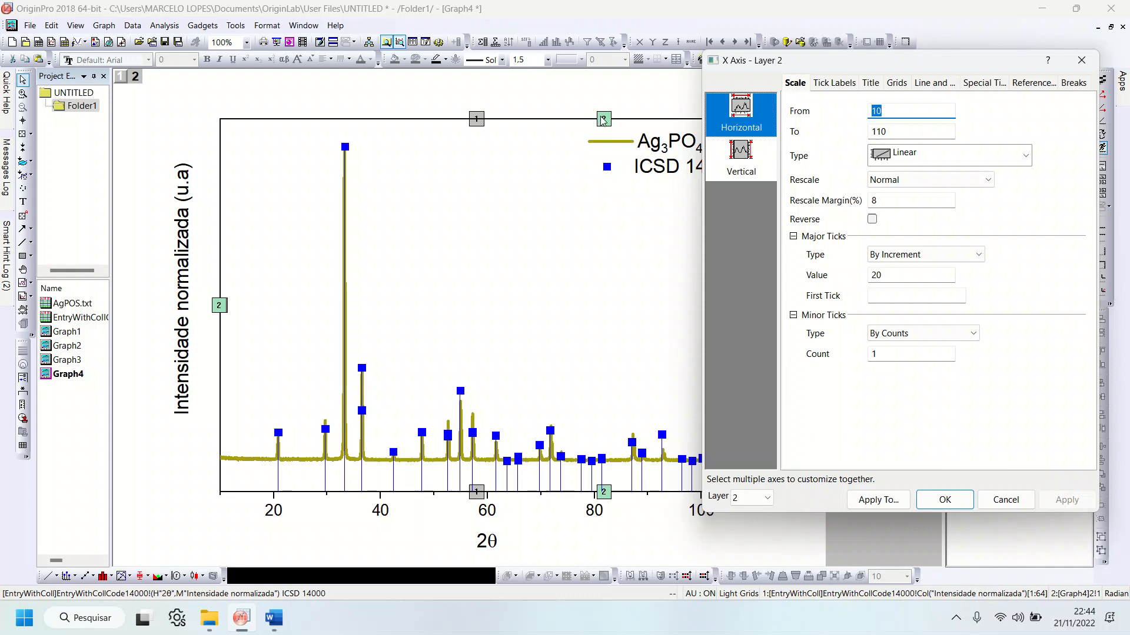
left_click_drag(863, 68, 625, 85)
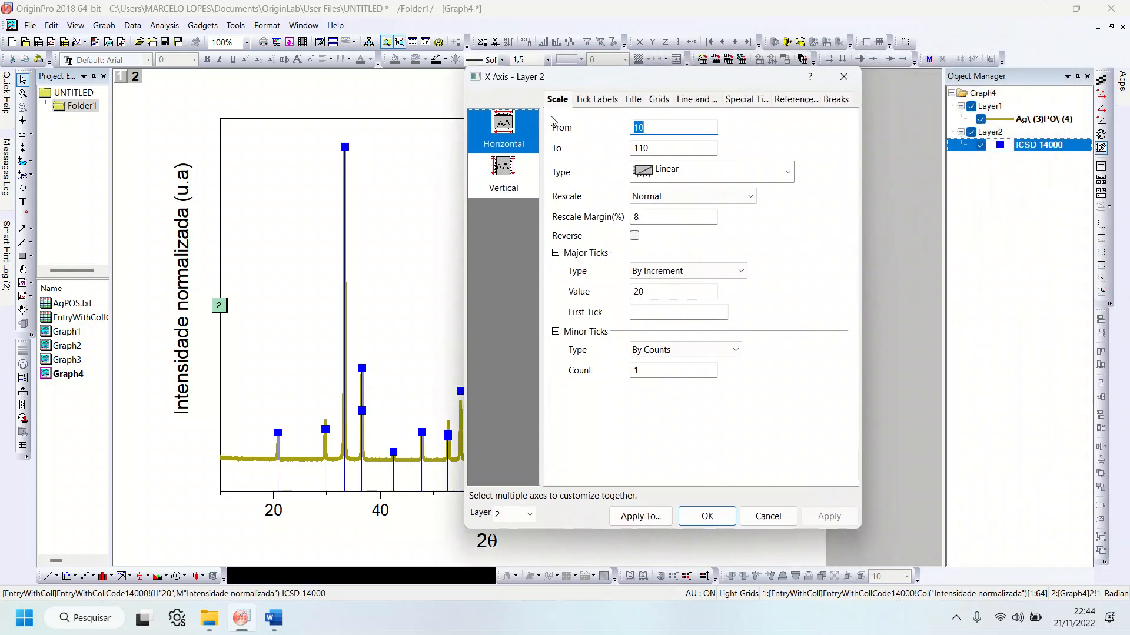
left_click_drag(578, 86, 738, 72)
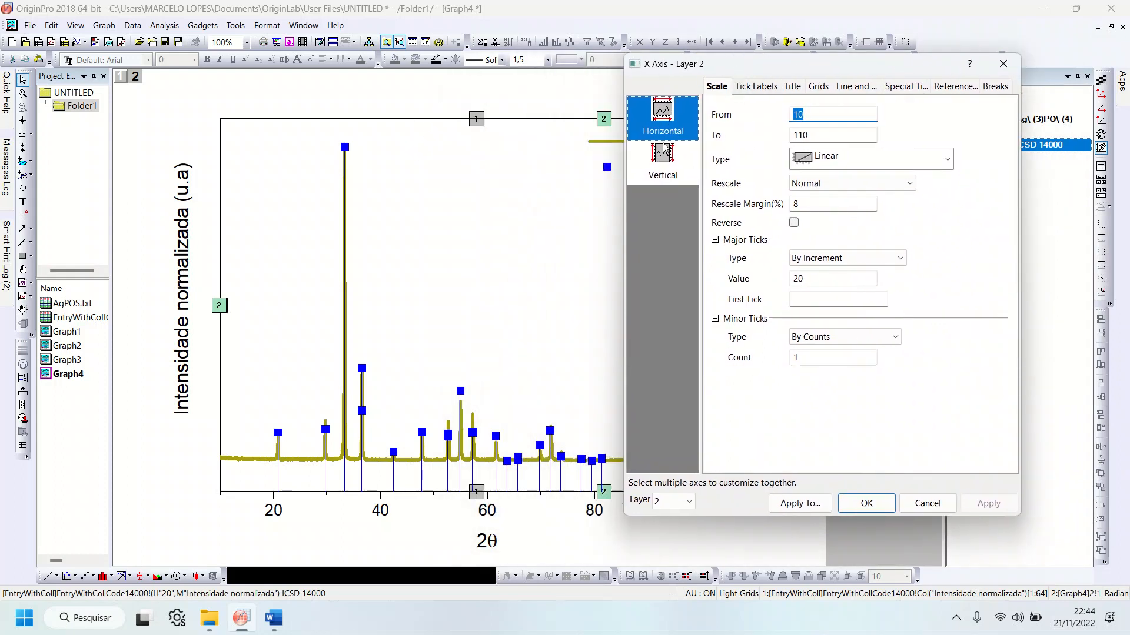
left_click(670, 161)
left_click(818, 136)
key("BackSpace")
type("5")
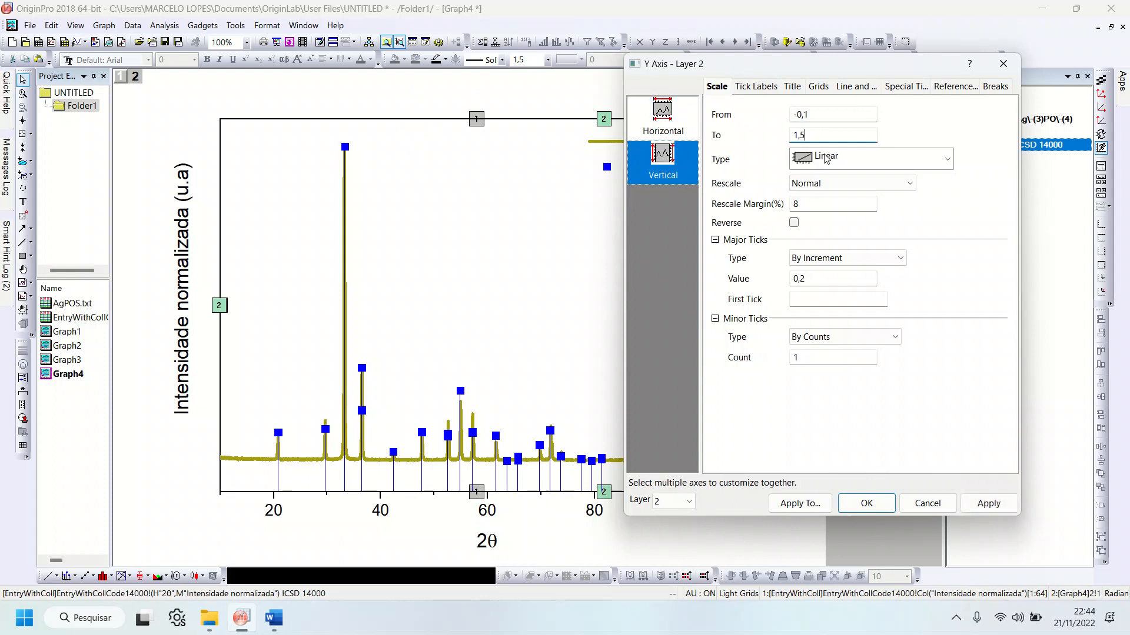
left_click(972, 504)
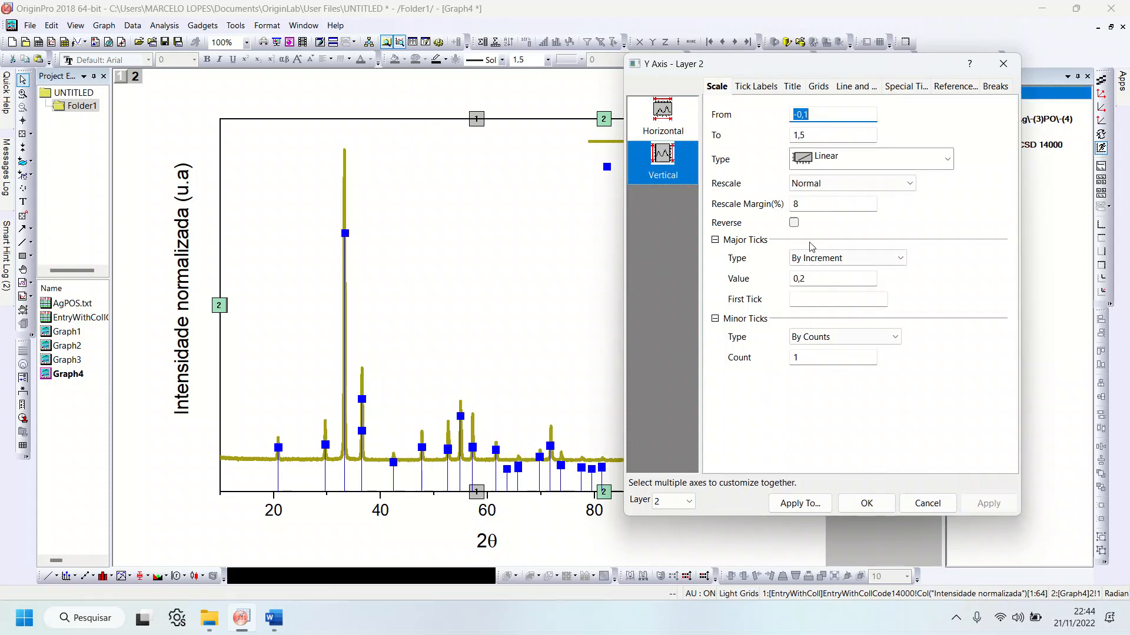
Step: Set the upper limit of the Layer 2 vertical axis to 1,2 and apply it
double_click(818, 135)
left_click(821, 135)
key("BackSpace")
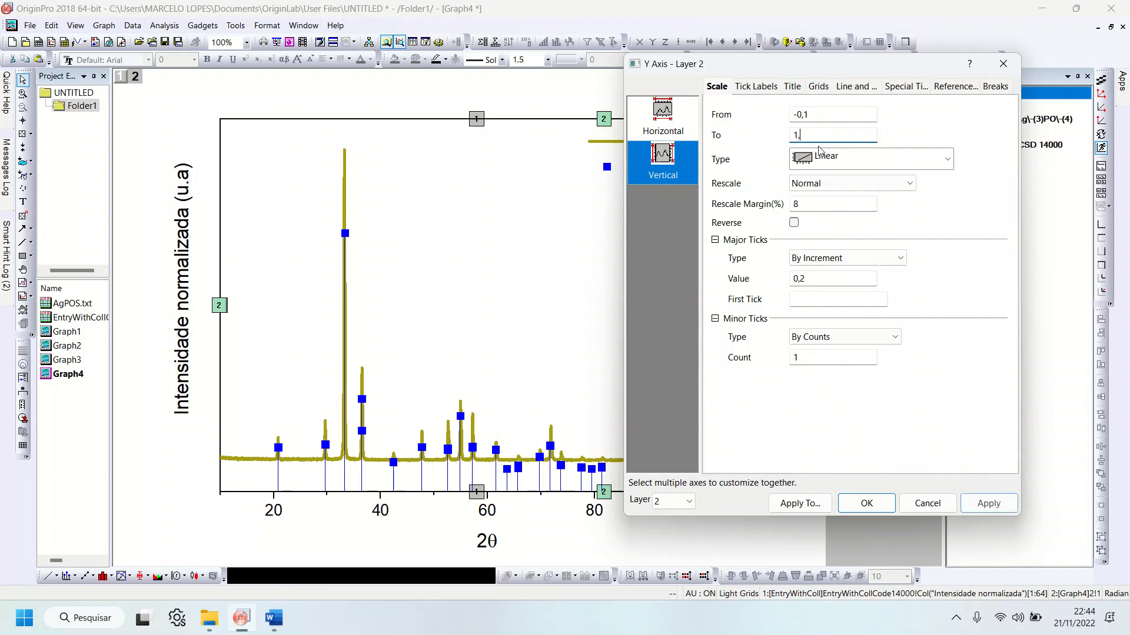
left_click(988, 503)
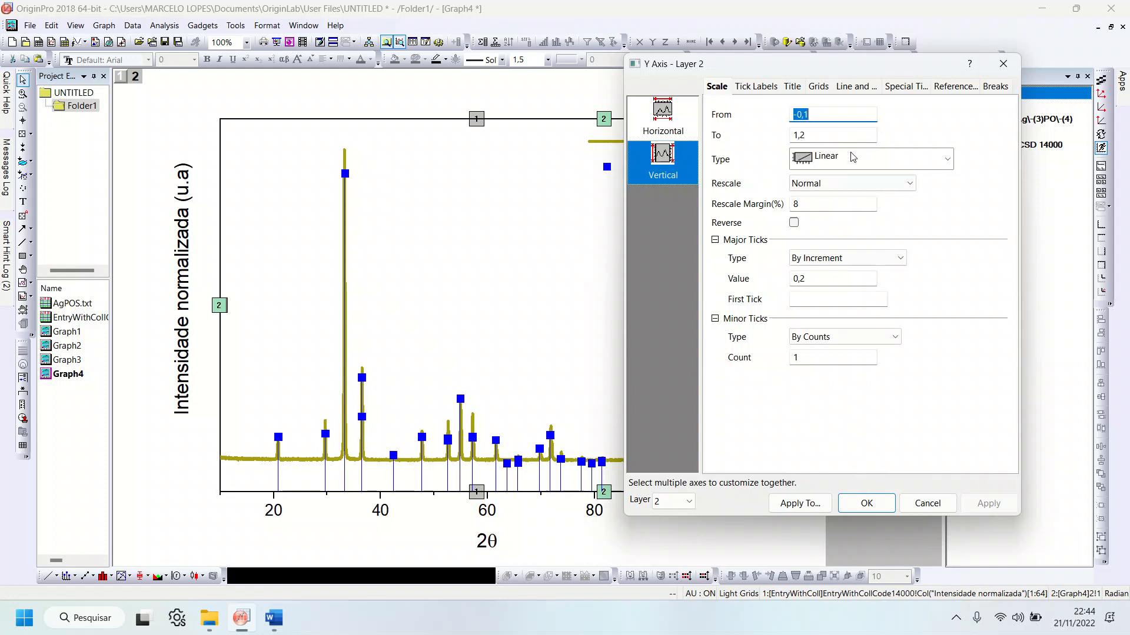
Step: Set the upper limit of the Layer 2 vertical axis to 1 and apply it
left_click(815, 134)
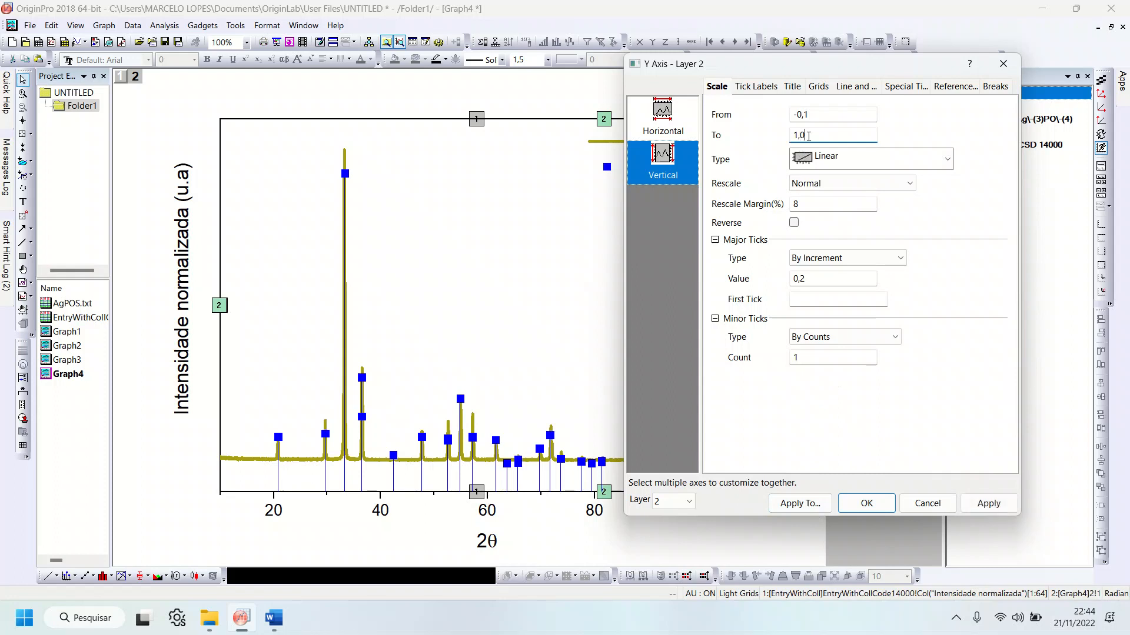
key("BackSpace")
key("BackSpace")
left_click(995, 508)
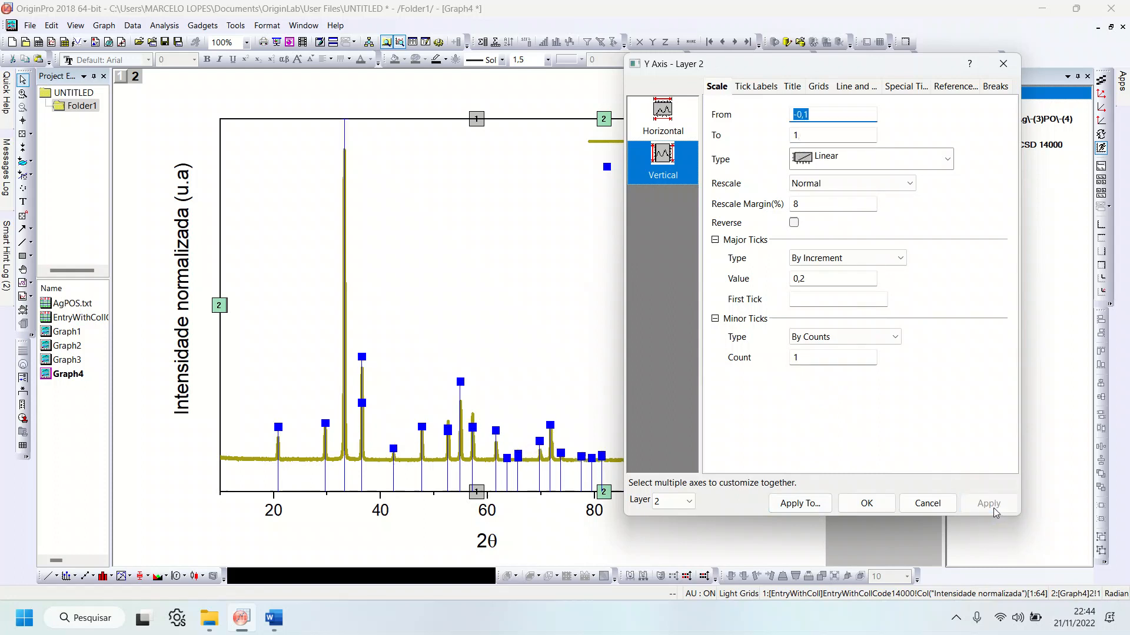
Step: Set the upper limit of the Layer 2 vertical axis to 1,1, apply it and close the axis settings
left_click(818, 134)
type(",1")
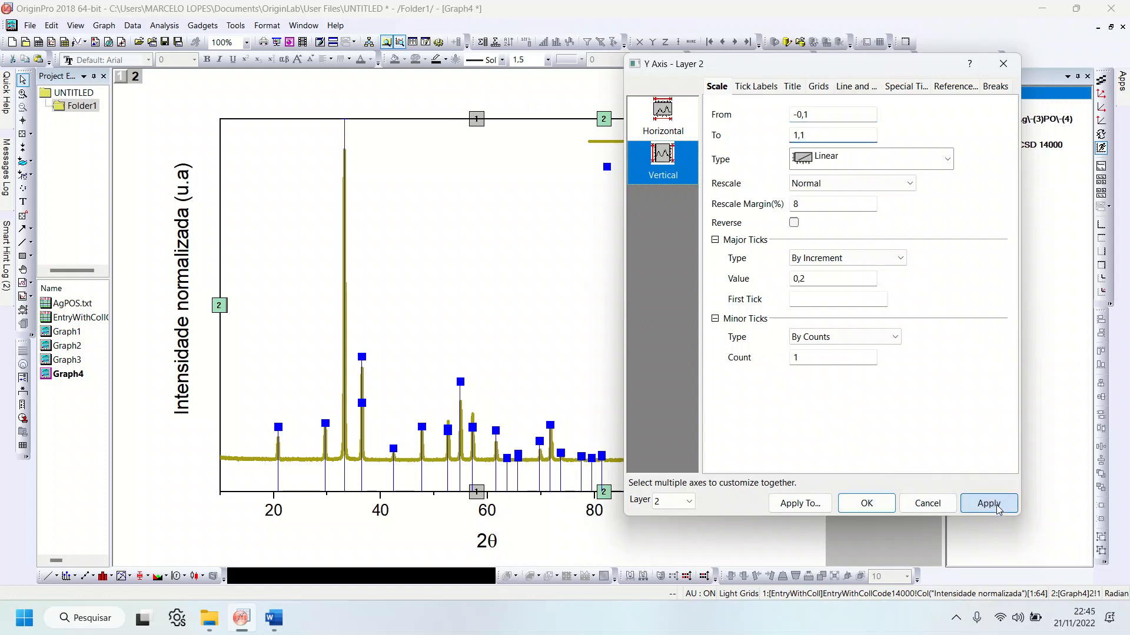
left_click(999, 510)
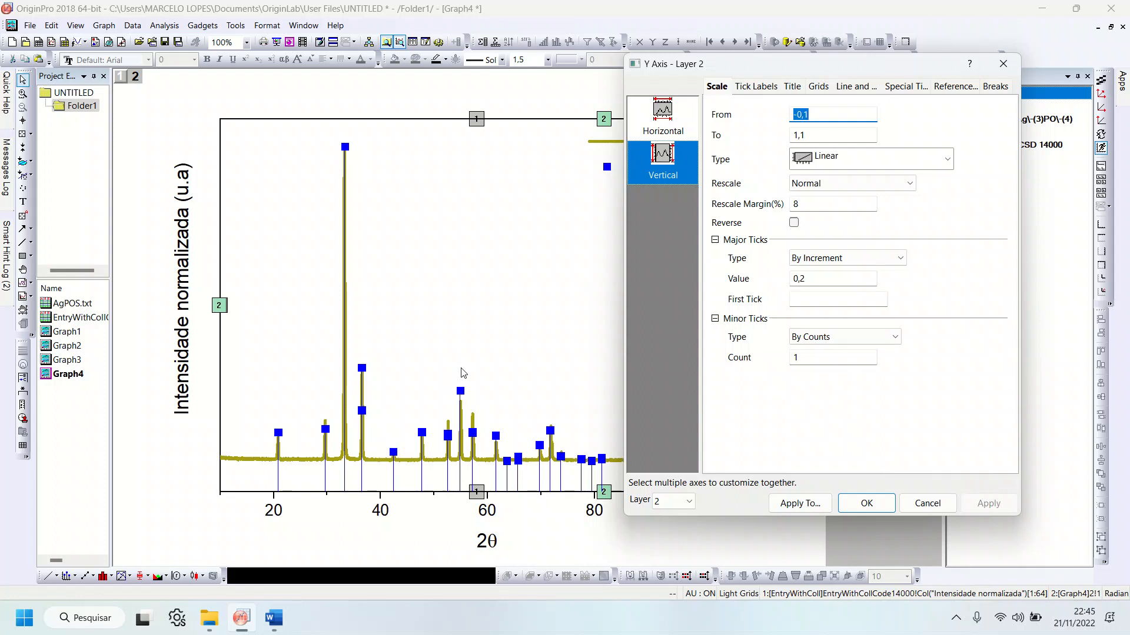
left_click(879, 510)
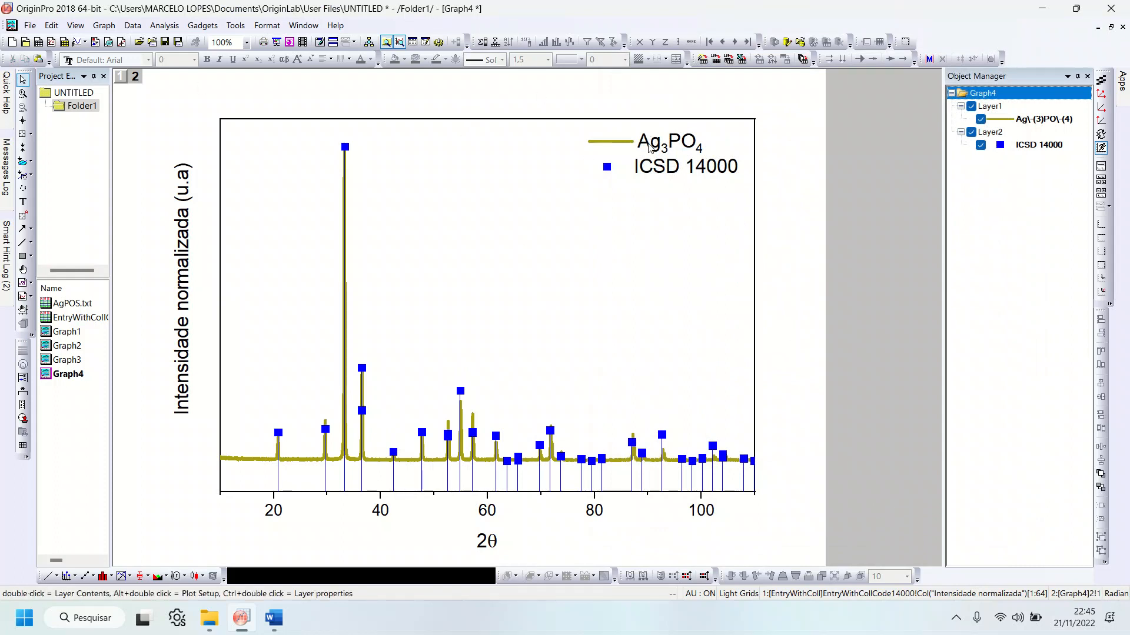
left_click(649, 147)
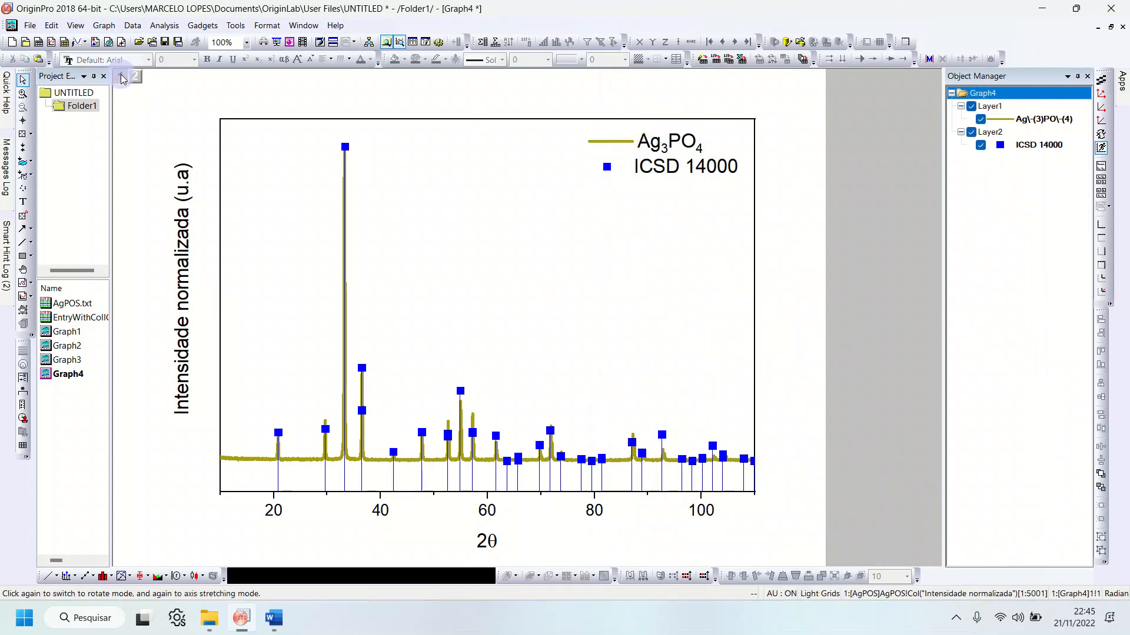
left_click(651, 171)
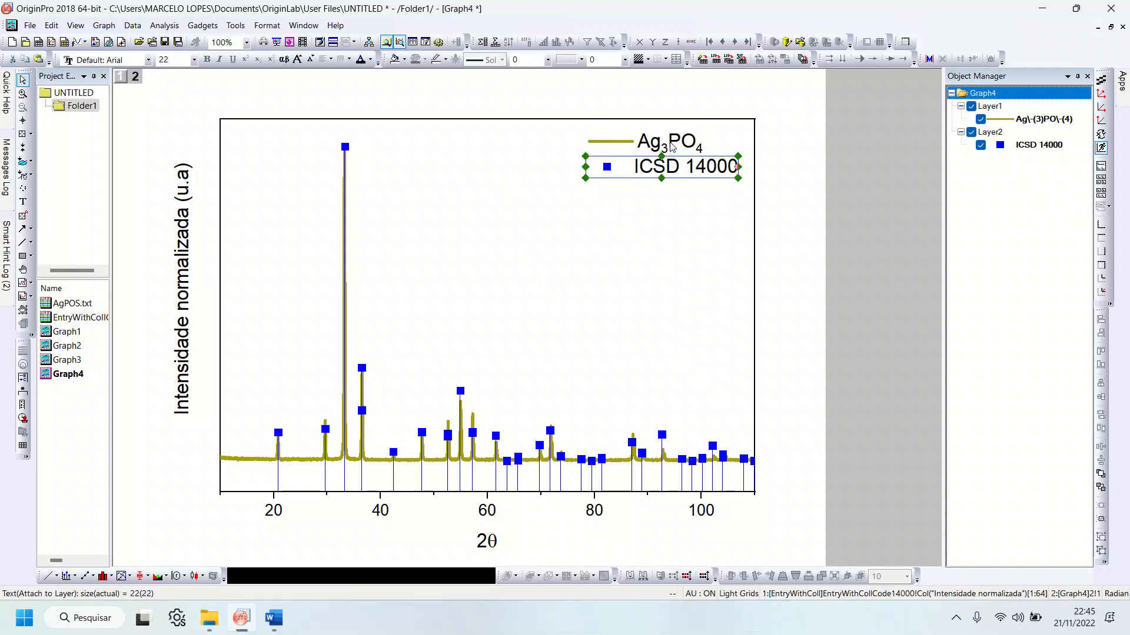
left_click(672, 148)
left_click(666, 166)
left_click(665, 141)
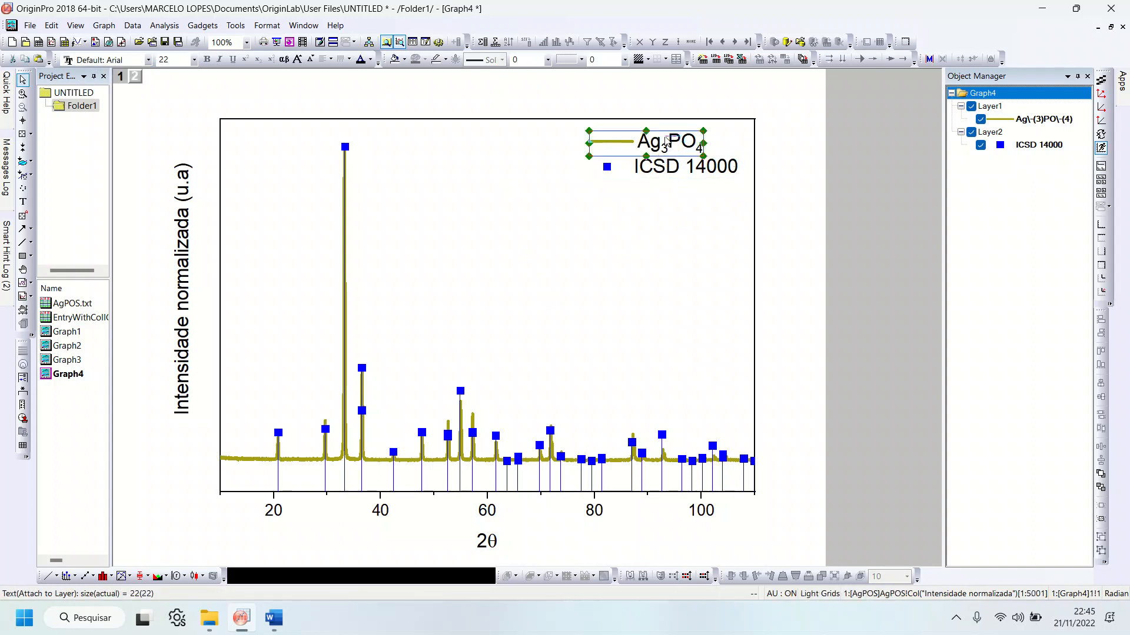
Step: Set the upper limit of the Layer 1 vertical axis to 1,2 and apply it to the Ag3PO4 pattern
left_click(122, 77)
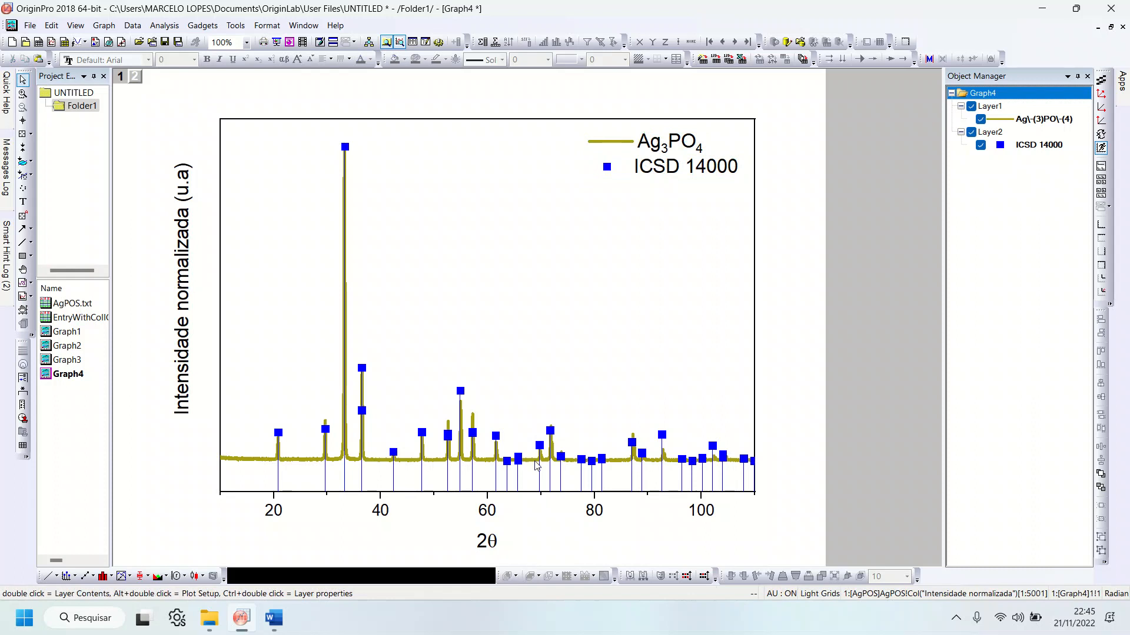
double_click(518, 493)
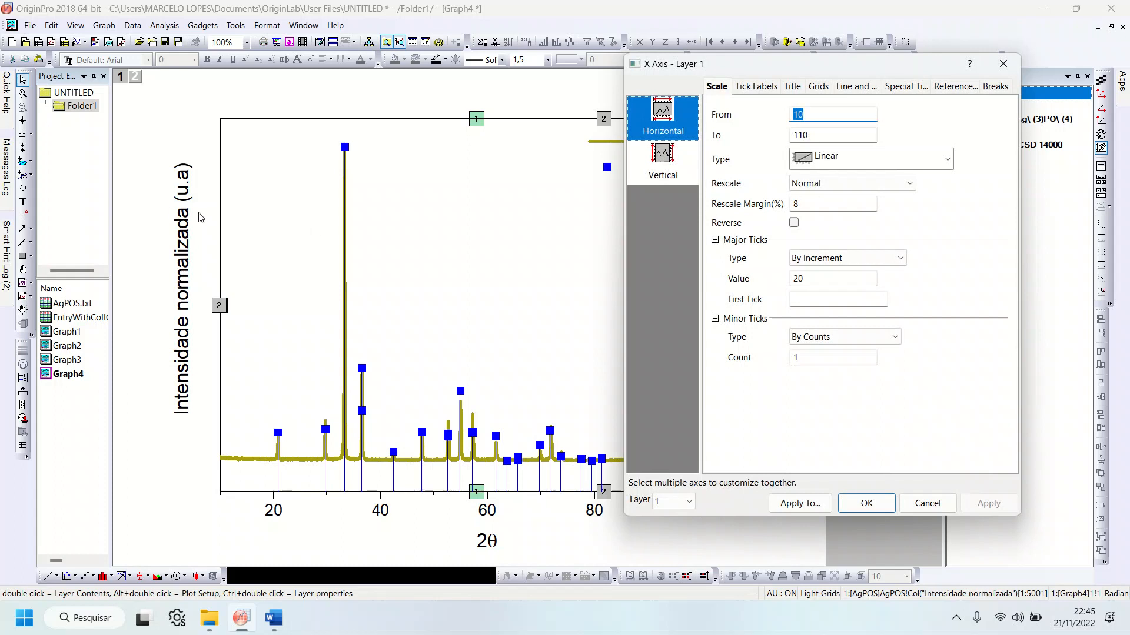
left_click(673, 169)
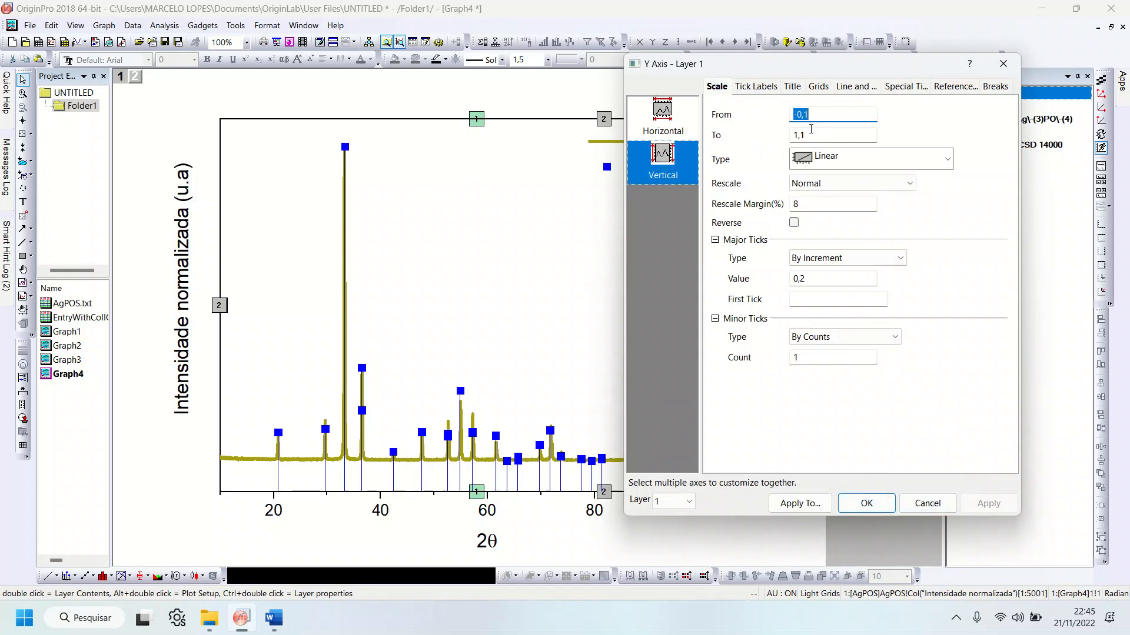
left_click(811, 136)
type("2")
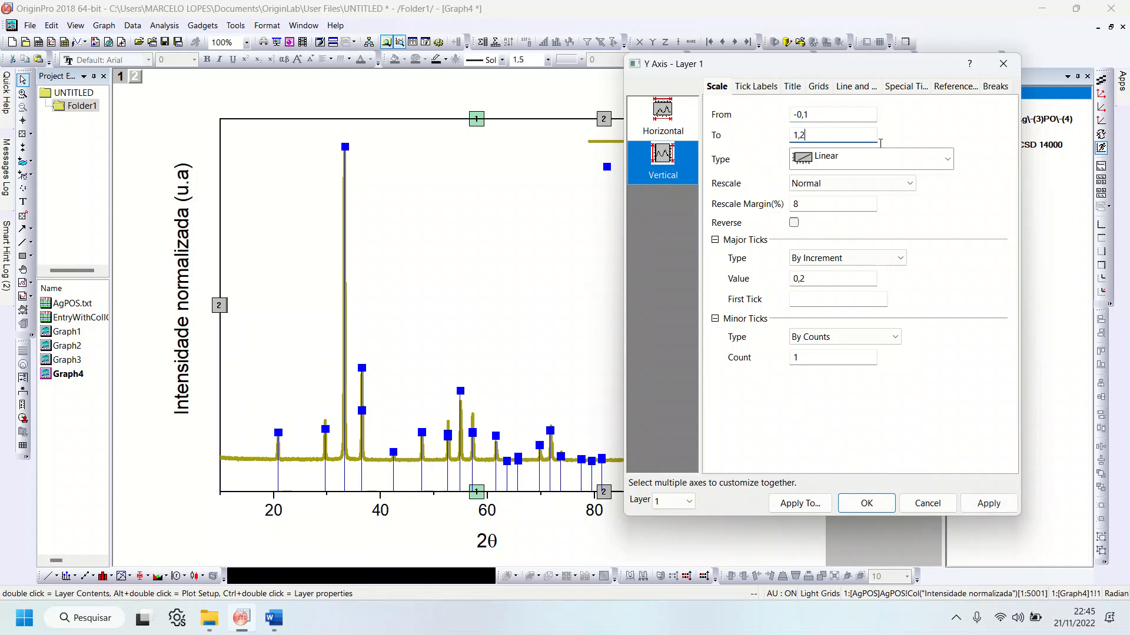
left_click(983, 506)
Step: Set the upper limit of the Layer 1 vertical axis to 1,1, apply it and close the axis settings
left_click(811, 135)
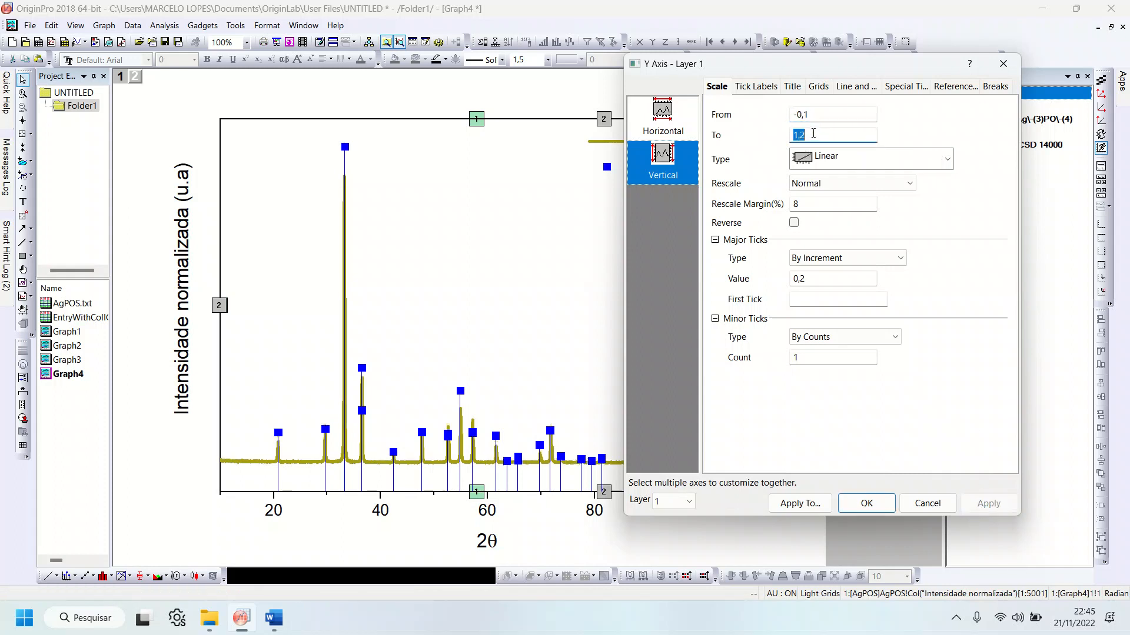
key("BackSpace")
type("1")
left_click(979, 503)
left_click(866, 503)
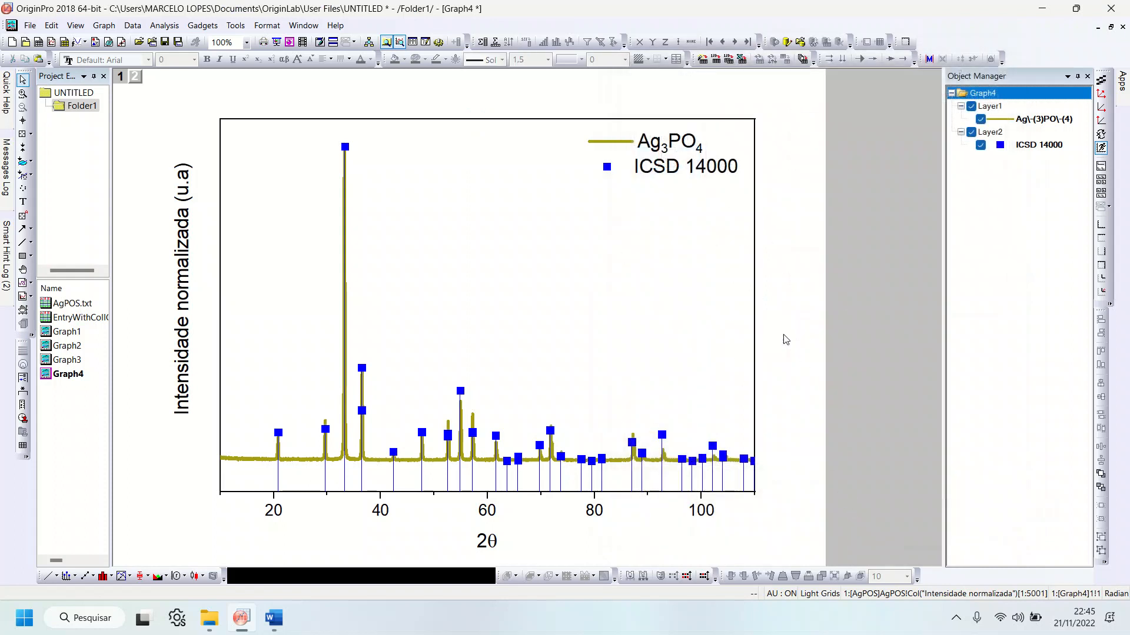
Step: Make Layer 2 active and open the plot properties of the ICSD 14000 reference
left_click(363, 414)
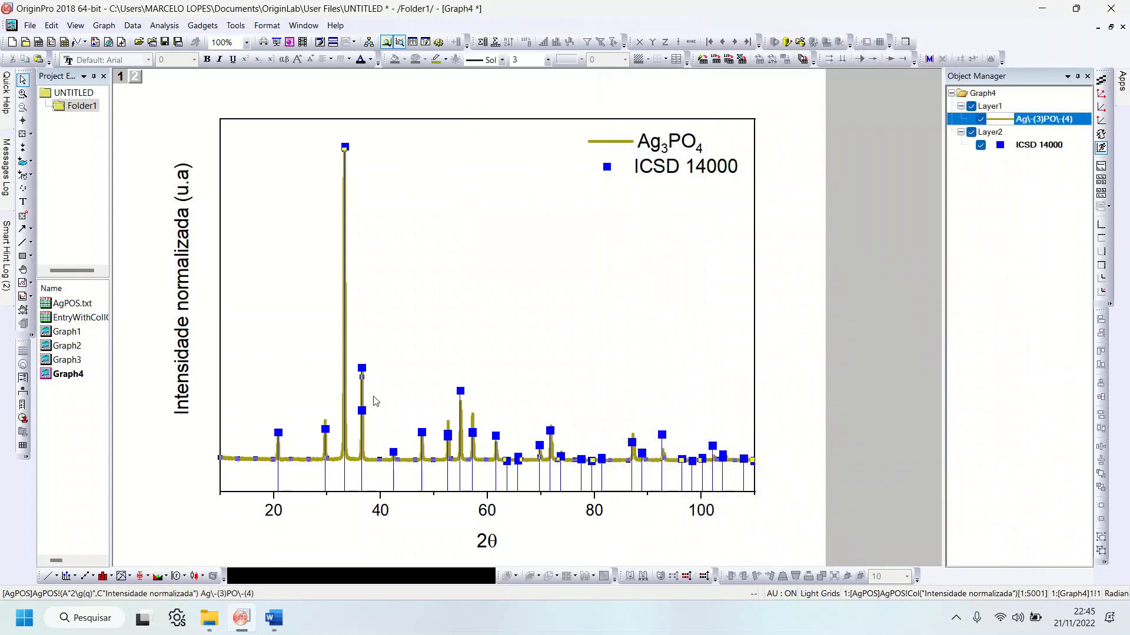
left_click(136, 76)
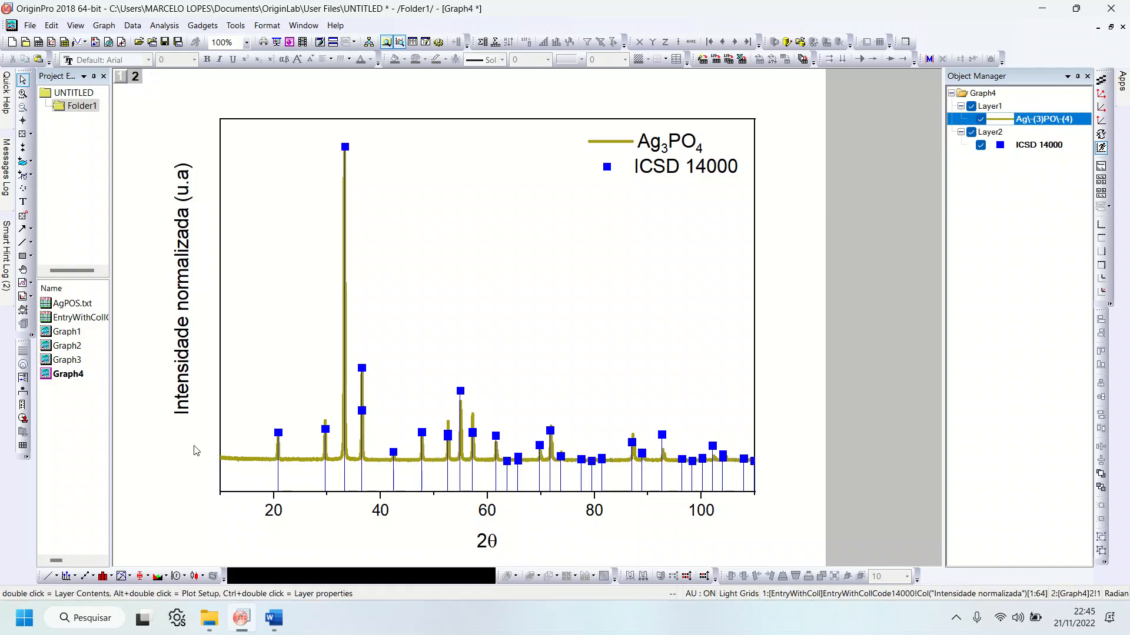
left_click(460, 392)
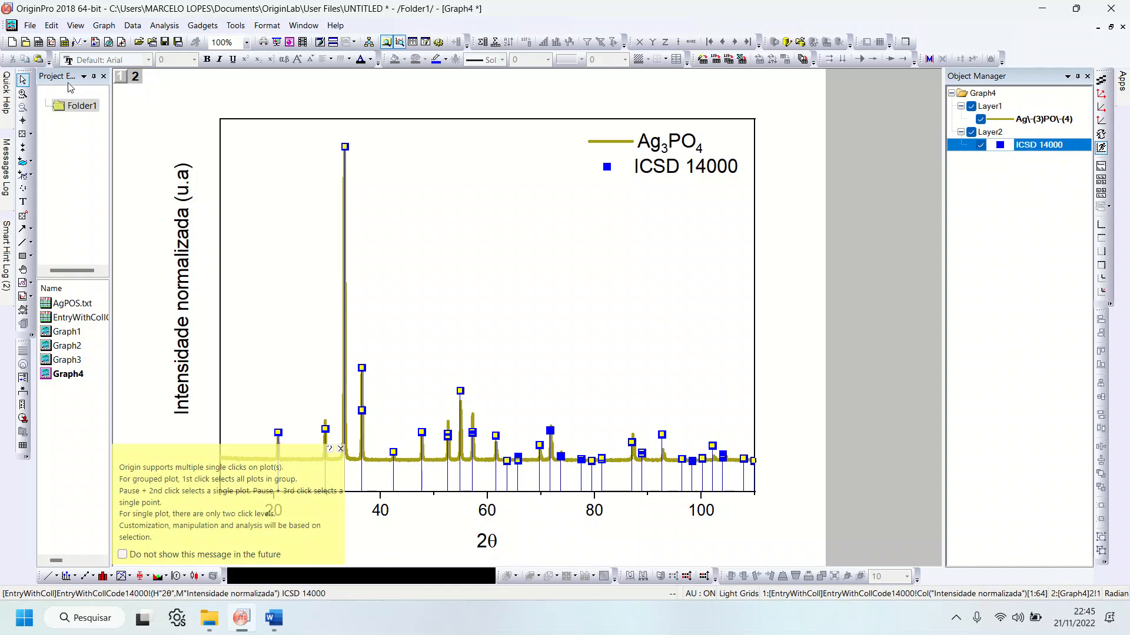
left_click(341, 449)
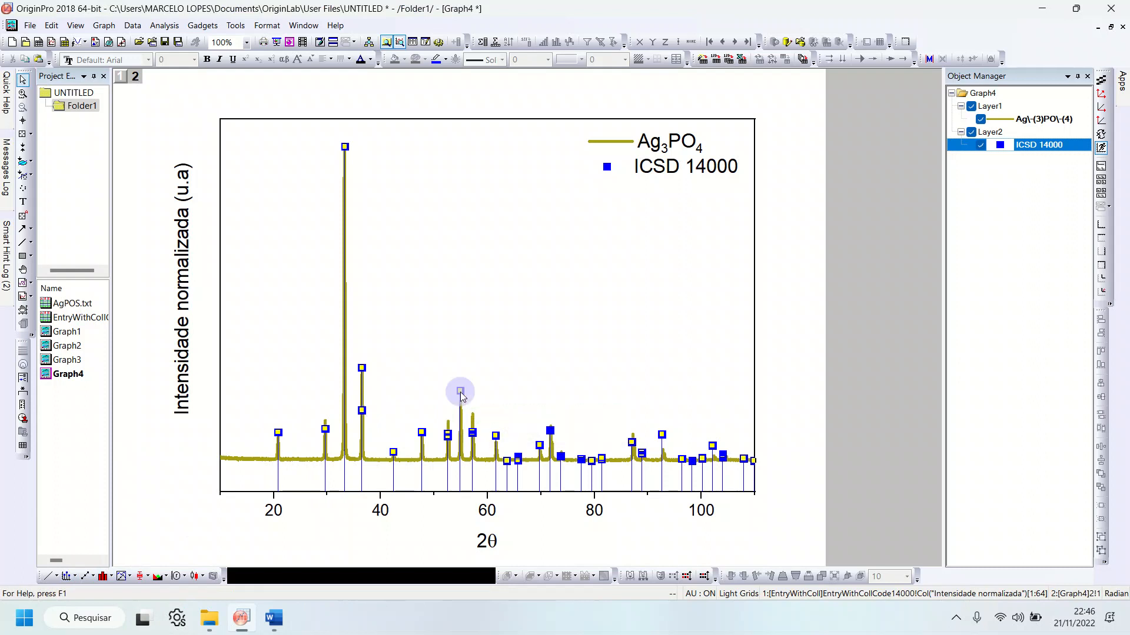
double_click(461, 393)
left_click_drag(453, 39, 646, 26)
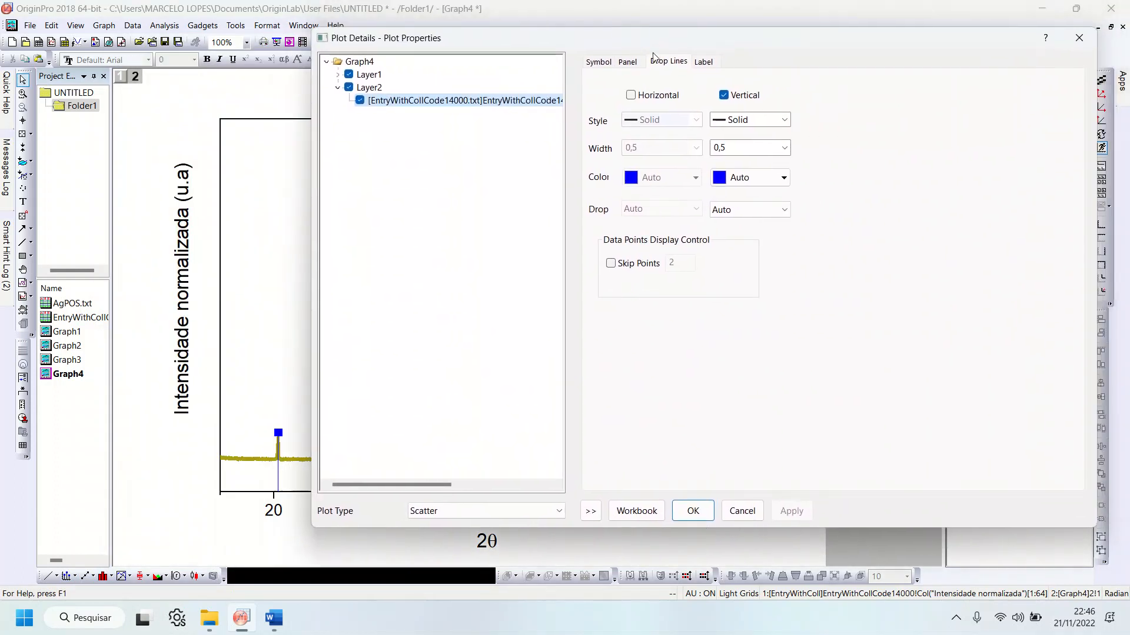
Step: Try a thicker width for the vertical drop lines of the ICSD 14000 plot, followed by 0,2
left_click(785, 147)
left_click(756, 187)
left_click(791, 511)
left_click(785, 148)
left_click(742, 175)
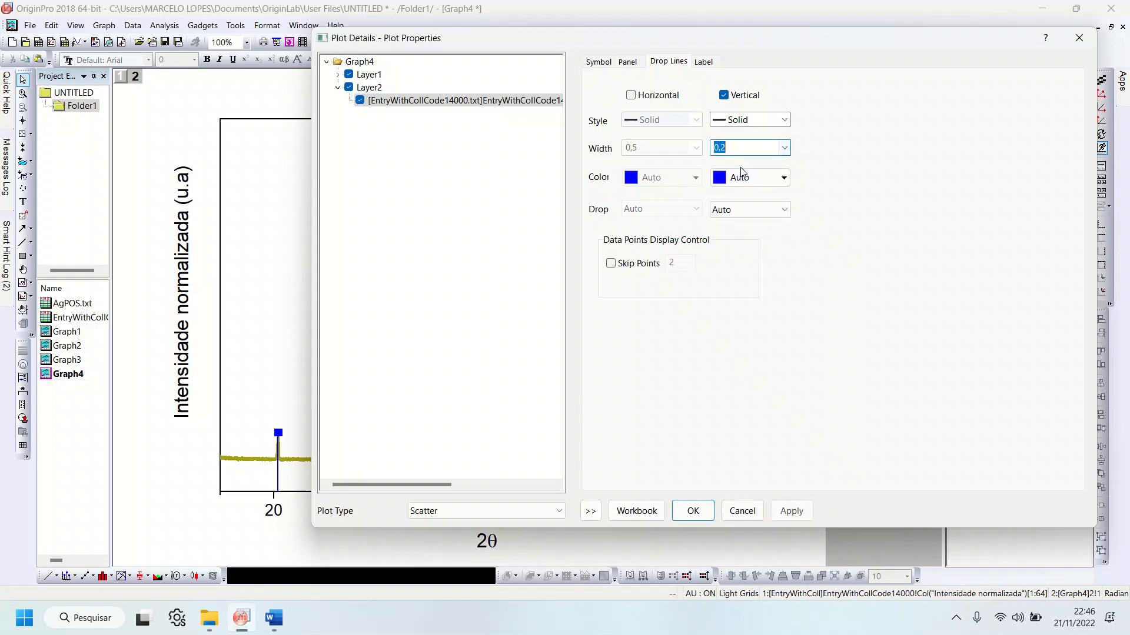
Step: Set the width of the ICSD 14000 plot's vertical drop lines to 0,5 and apply it
left_click(785, 148)
left_click(750, 178)
left_click(796, 511)
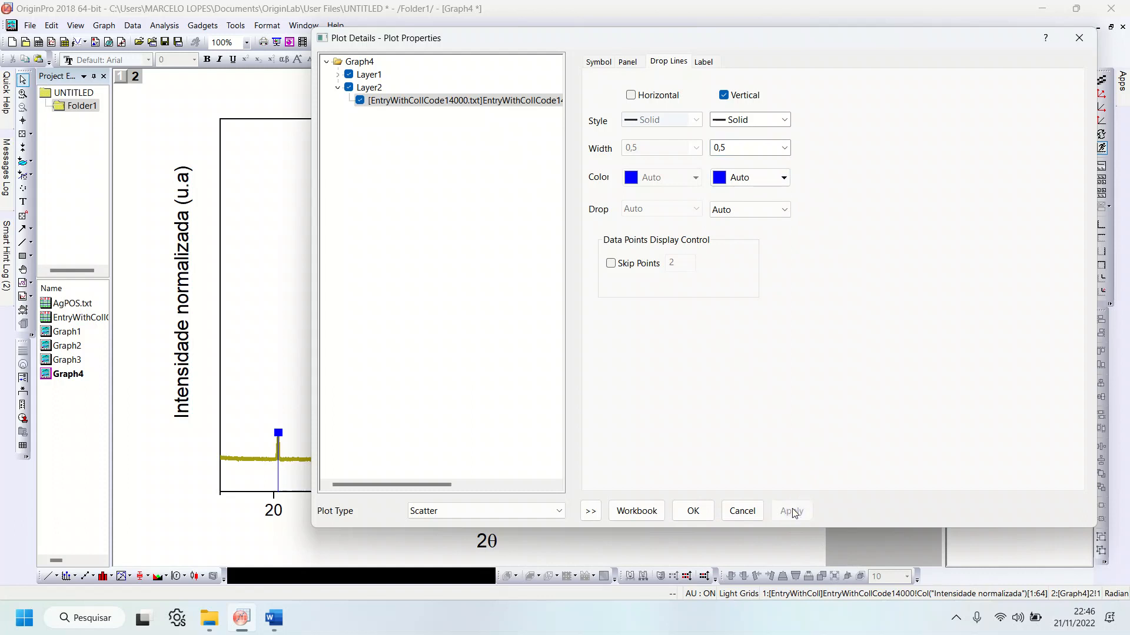
Step: Change the ICSD 14000 plot symbol to a solid diamond, apply it and close the plot properties
left_click(592, 65)
left_click(663, 110)
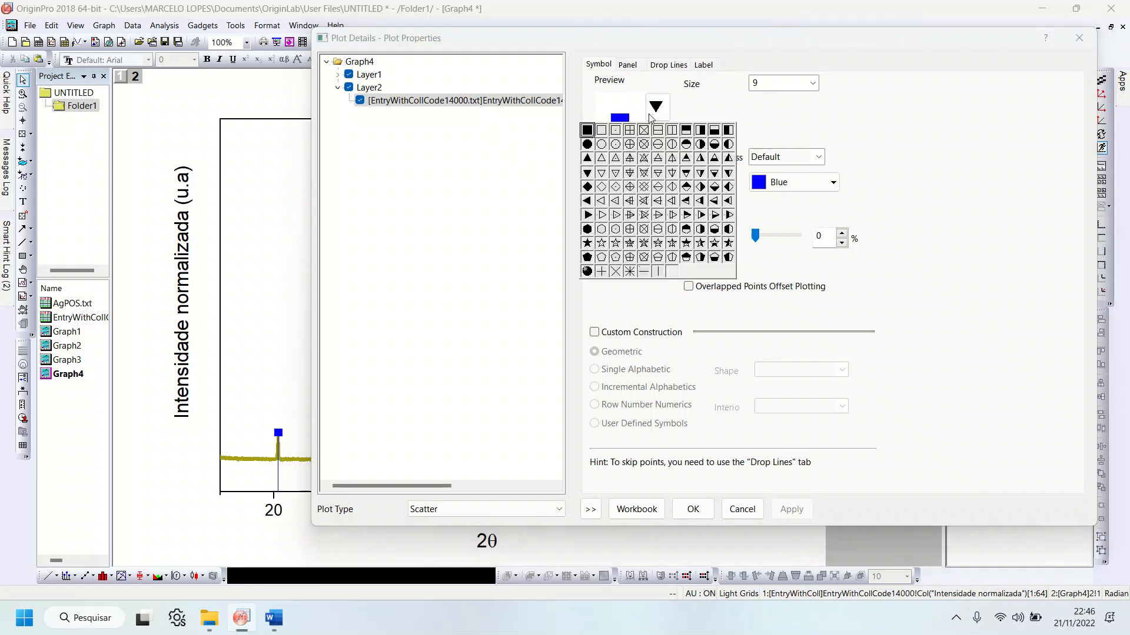
left_click(587, 187)
left_click(795, 507)
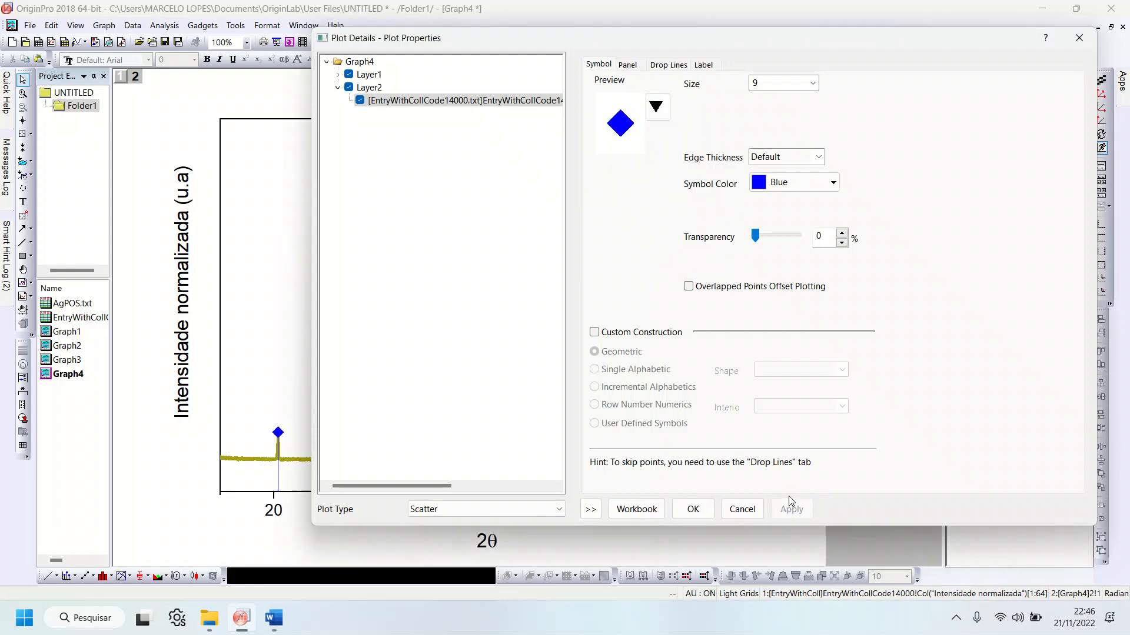
left_click_drag(503, 43, 529, 56)
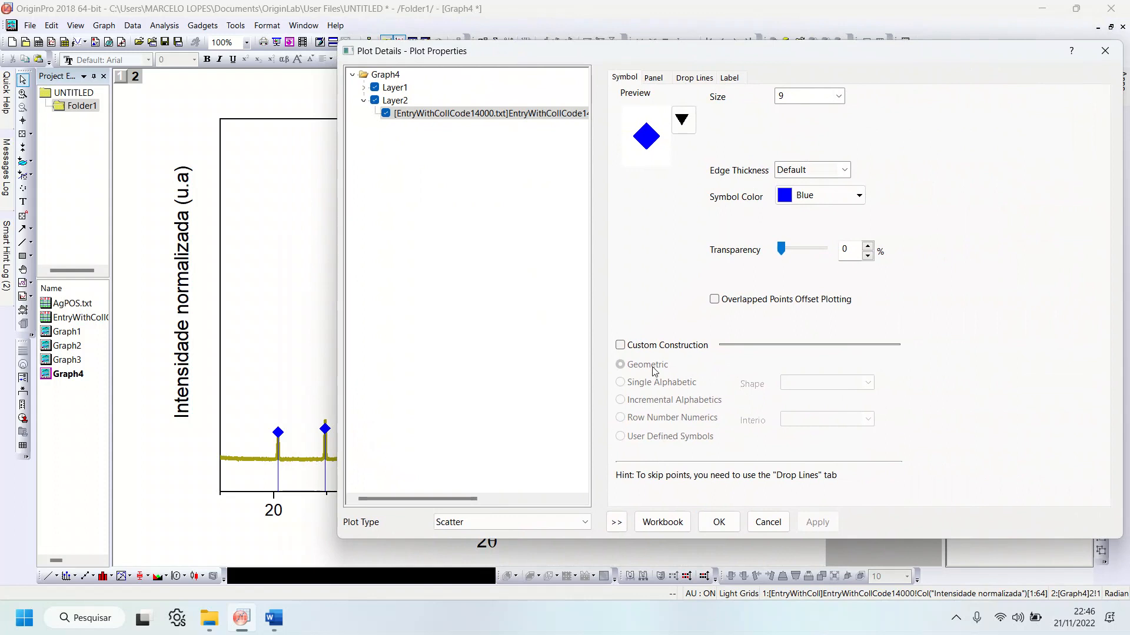
left_click(719, 522)
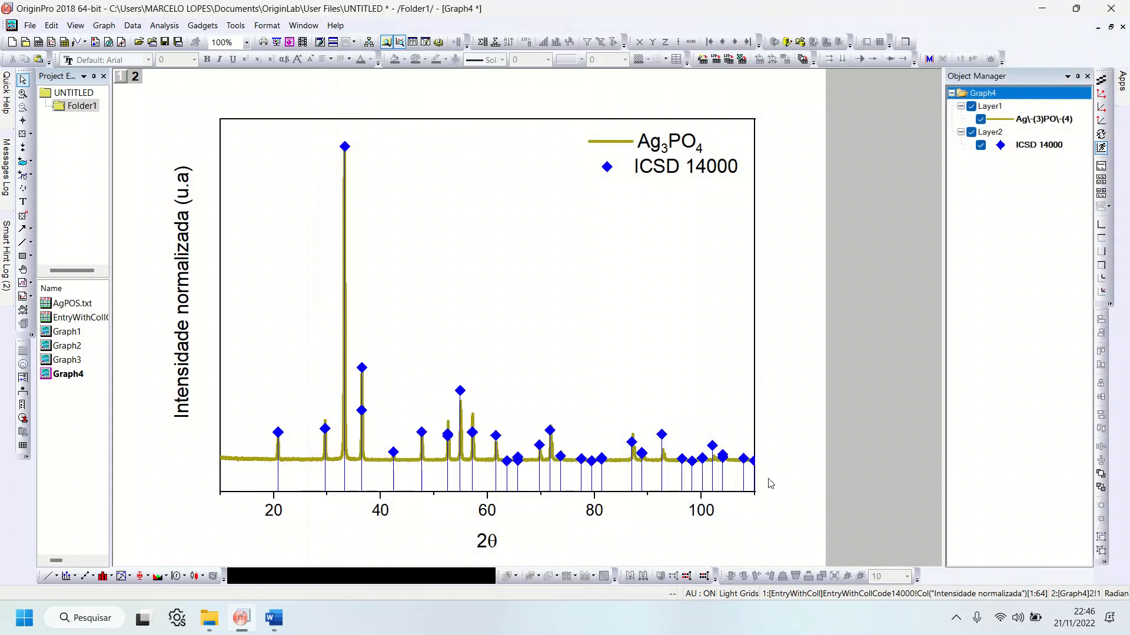